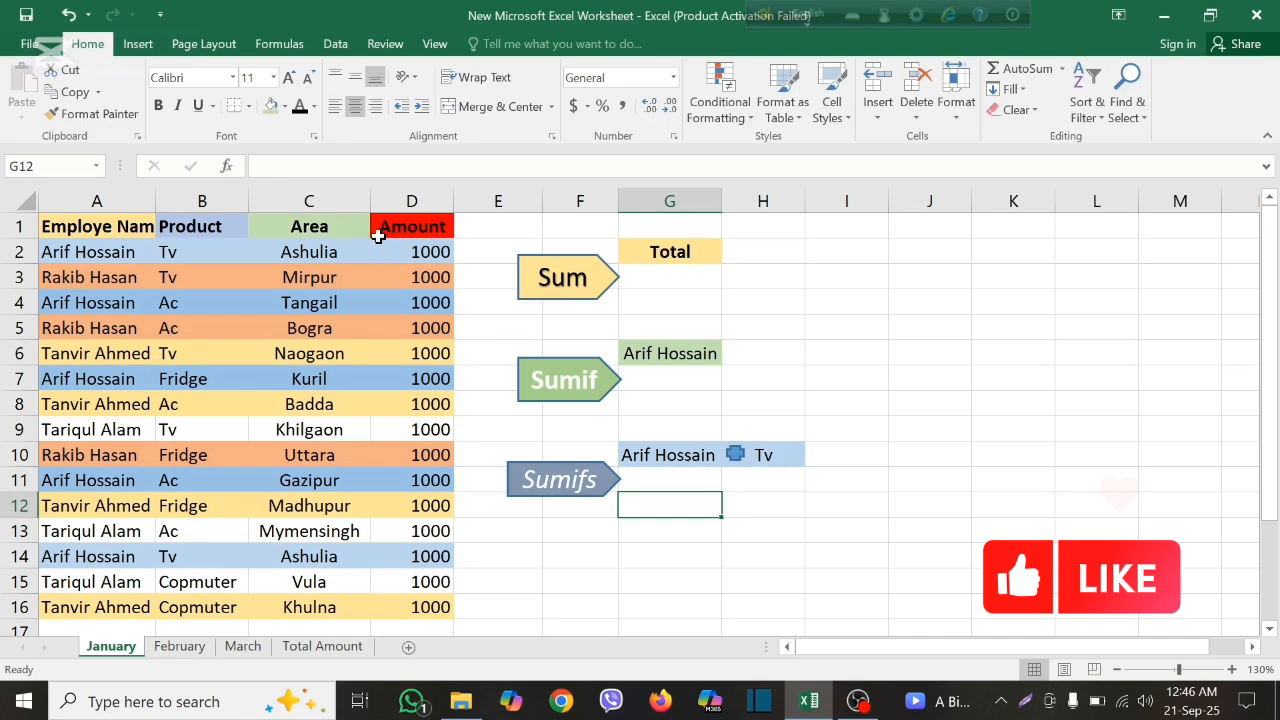
- Total the January amounts in G3 with =SUM(D2:D16) and check the resulting formula cell
left_click_drag(411, 234, 430, 578)
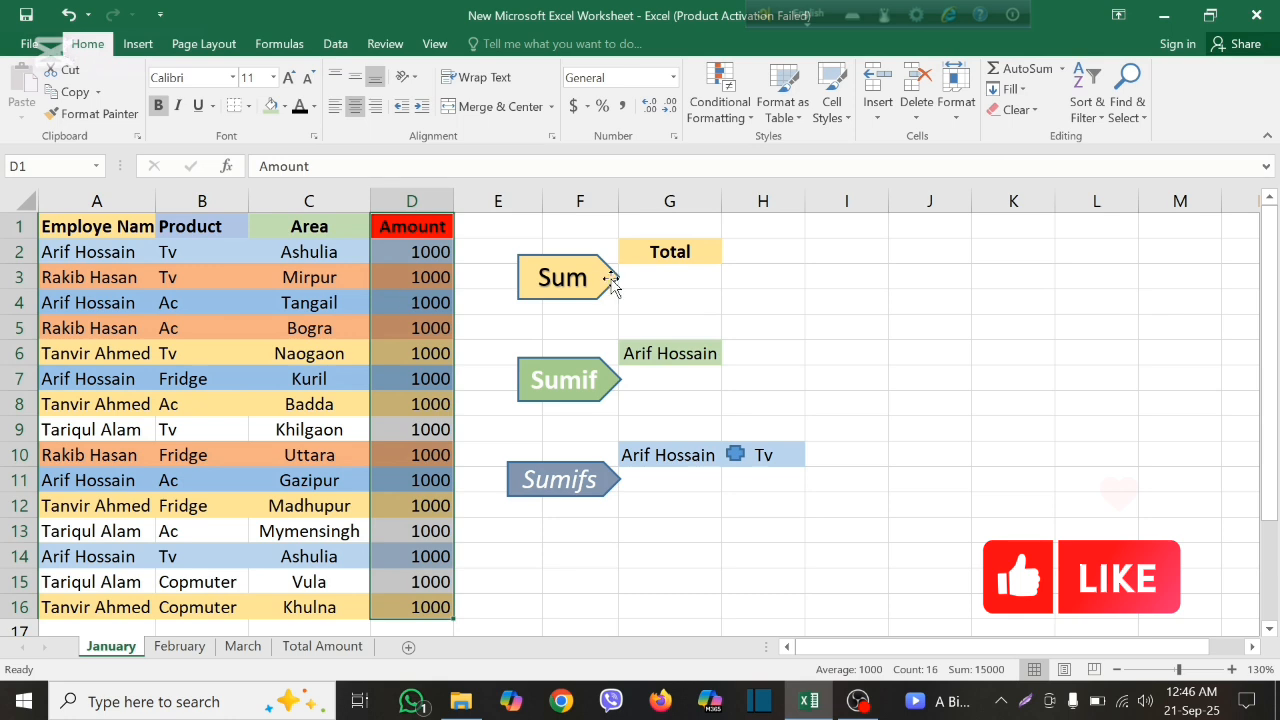
left_click(650, 274)
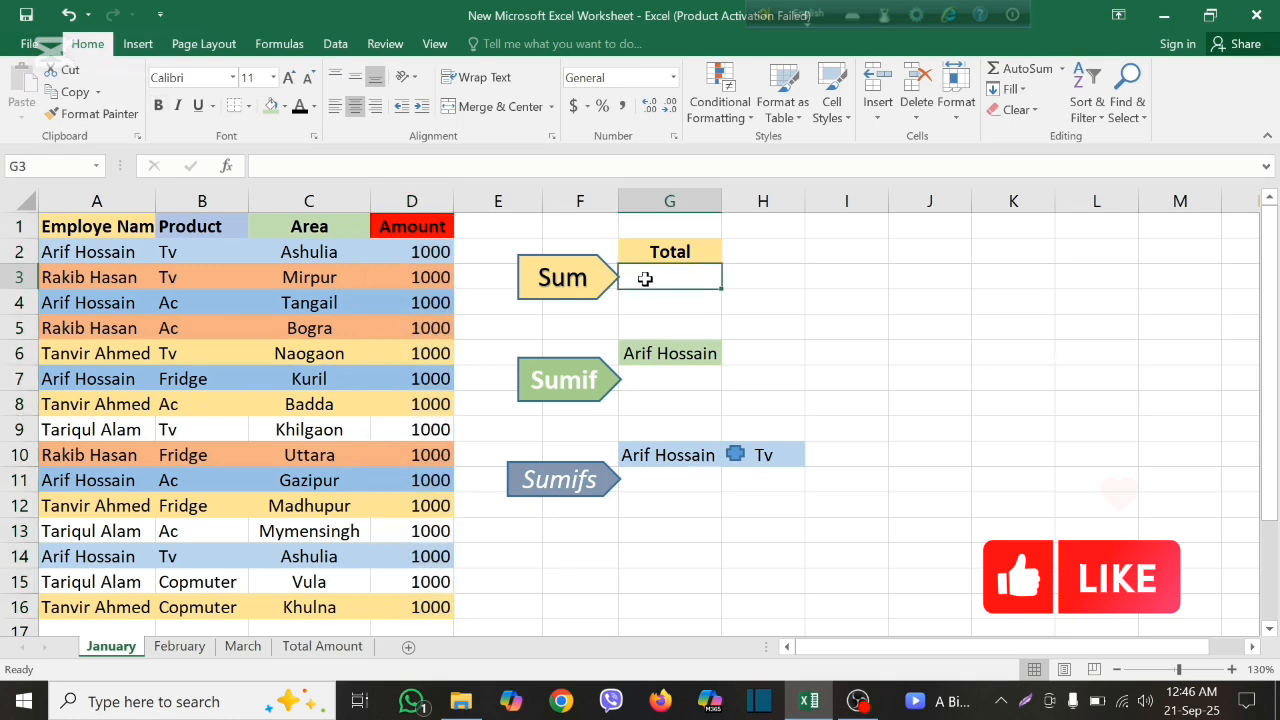
type("=")
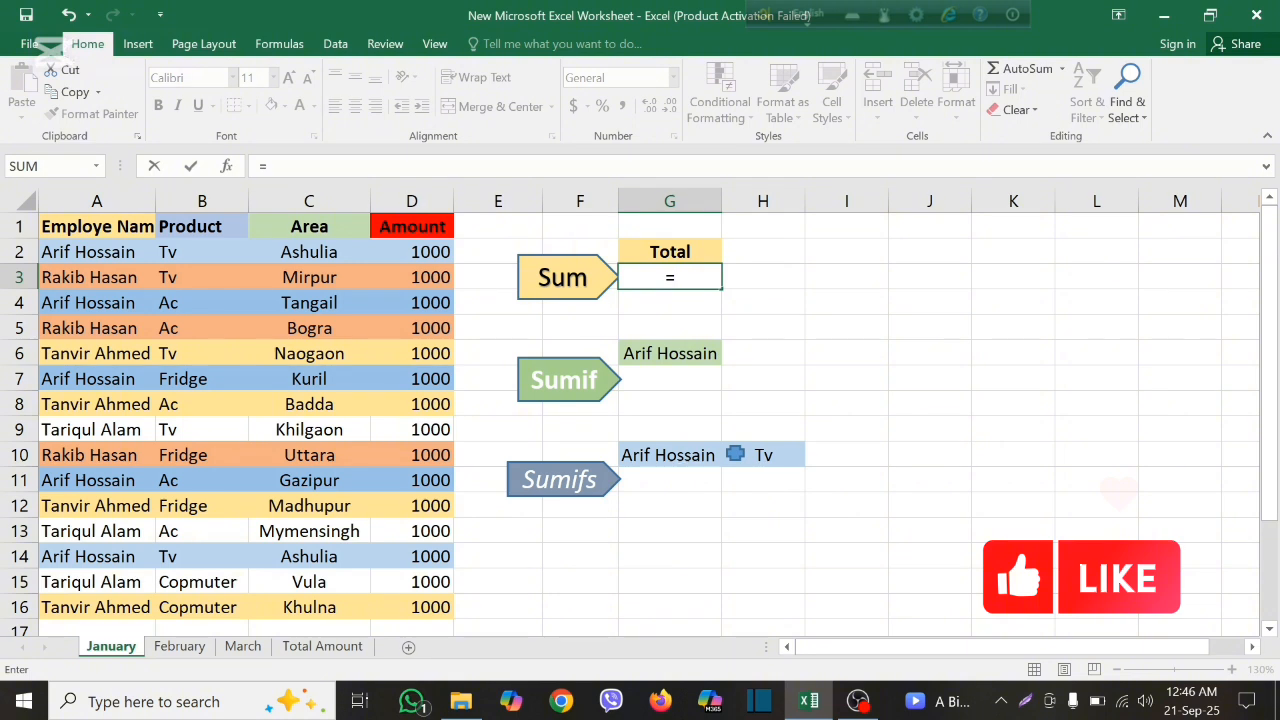
type("sum")
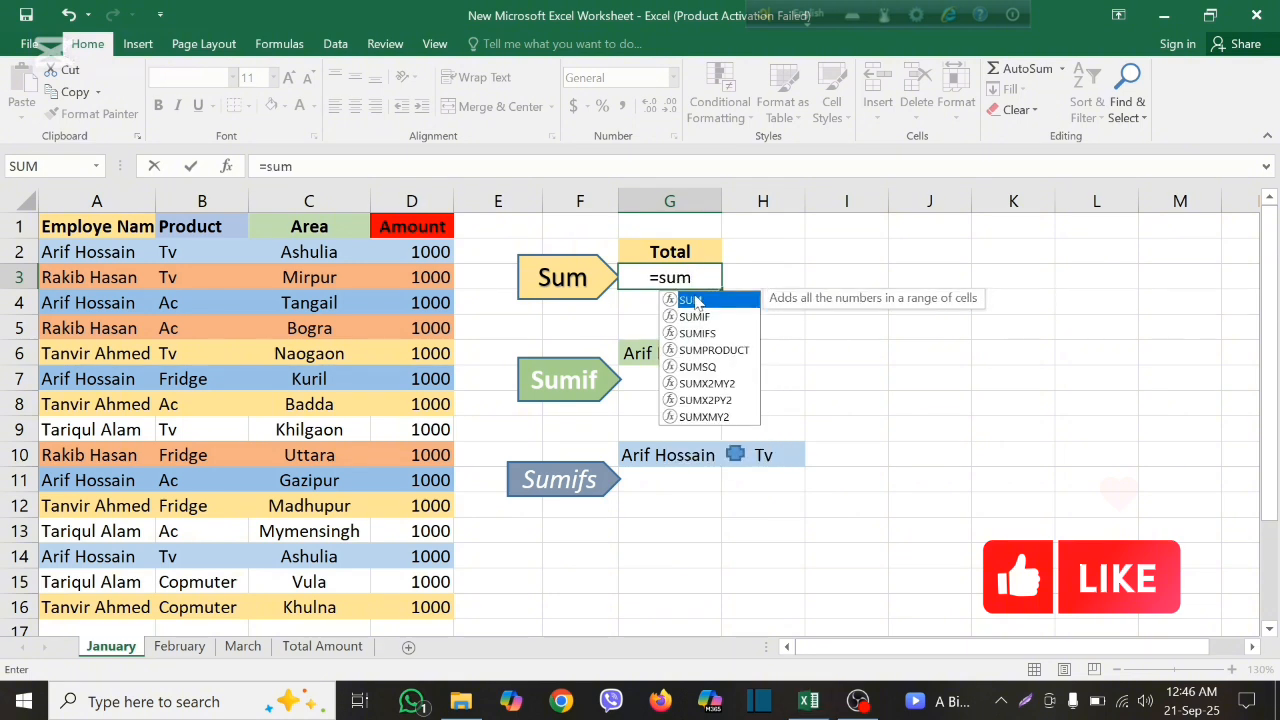
double_click(688, 302)
left_click(427, 253)
left_click_drag(427, 253, 421, 607)
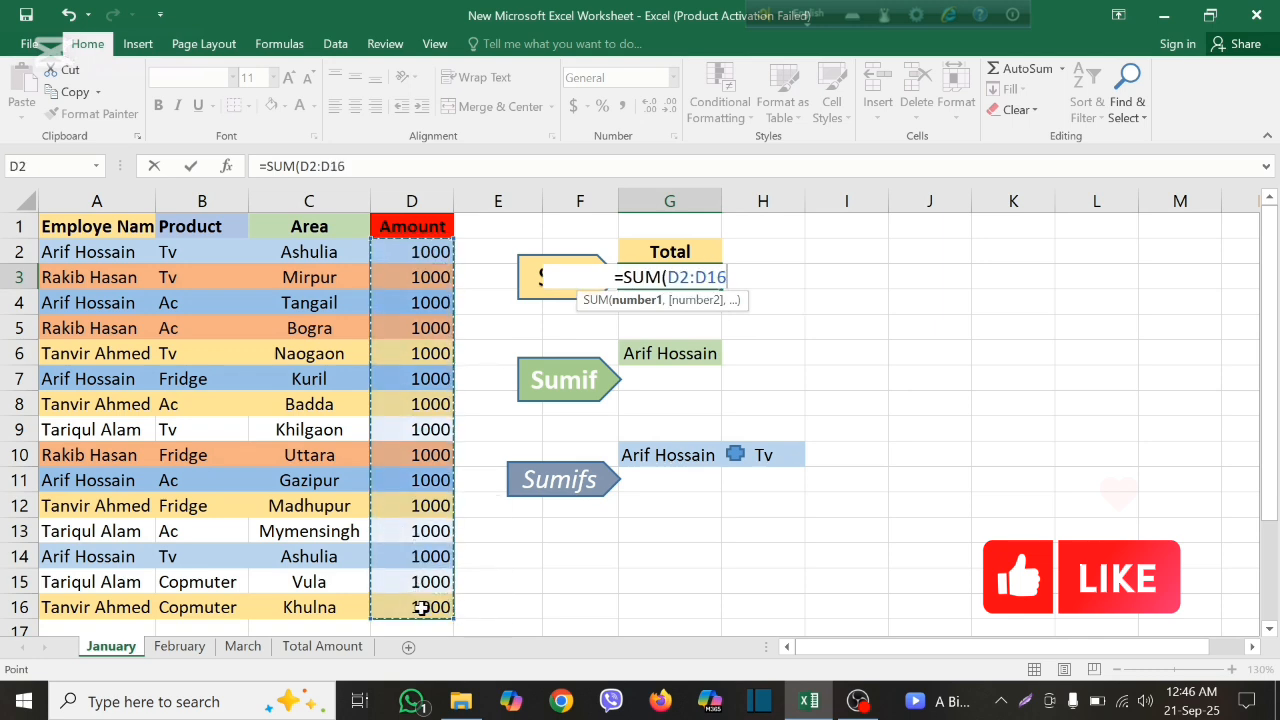
type(")")
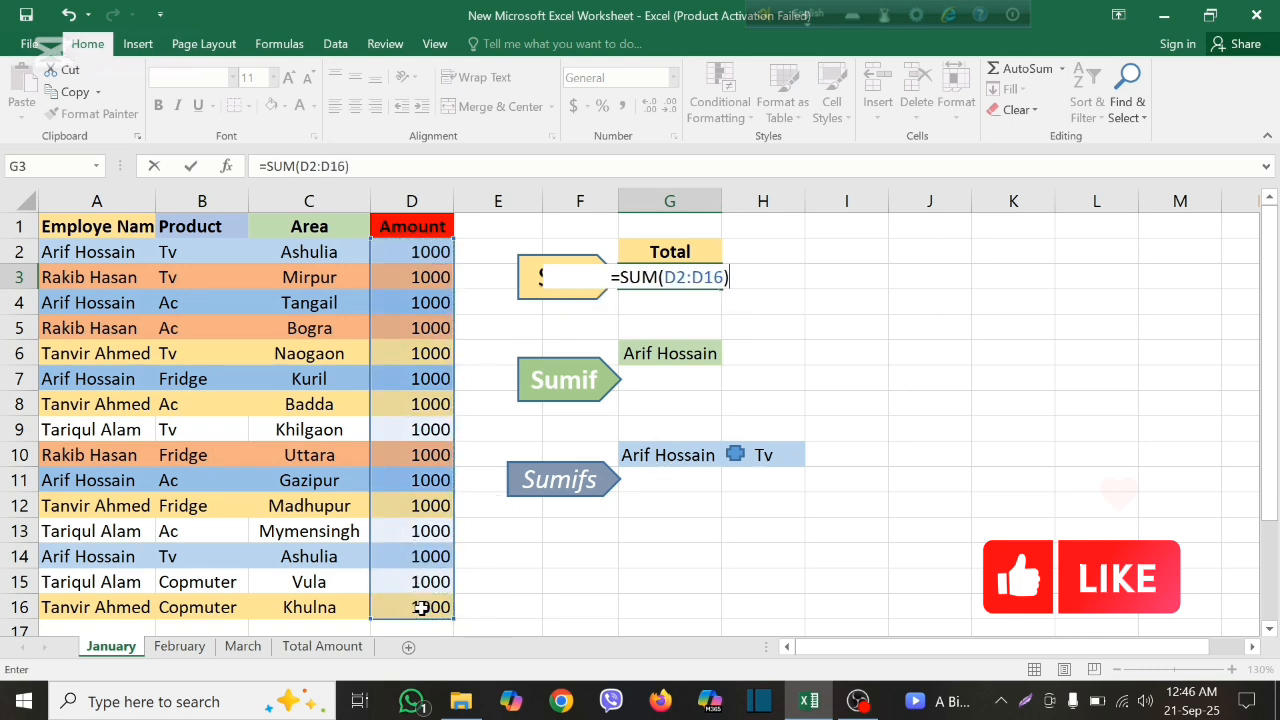
key("Return")
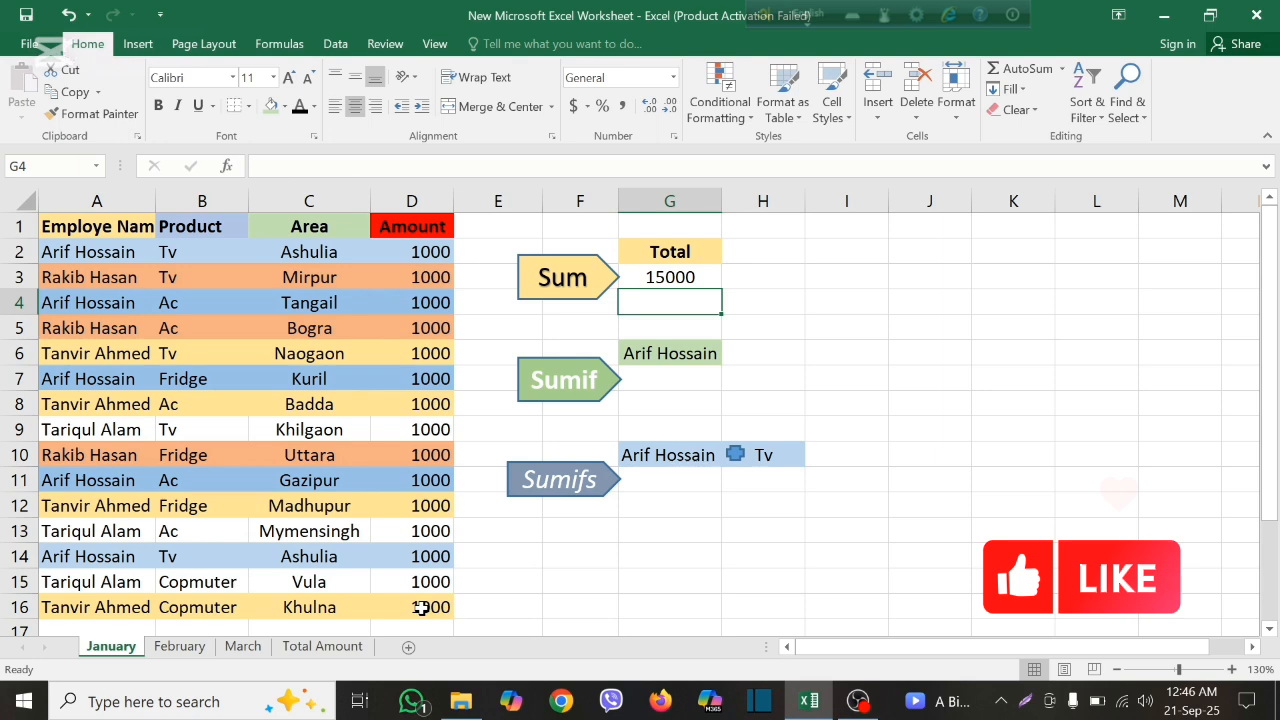
left_click(686, 277)
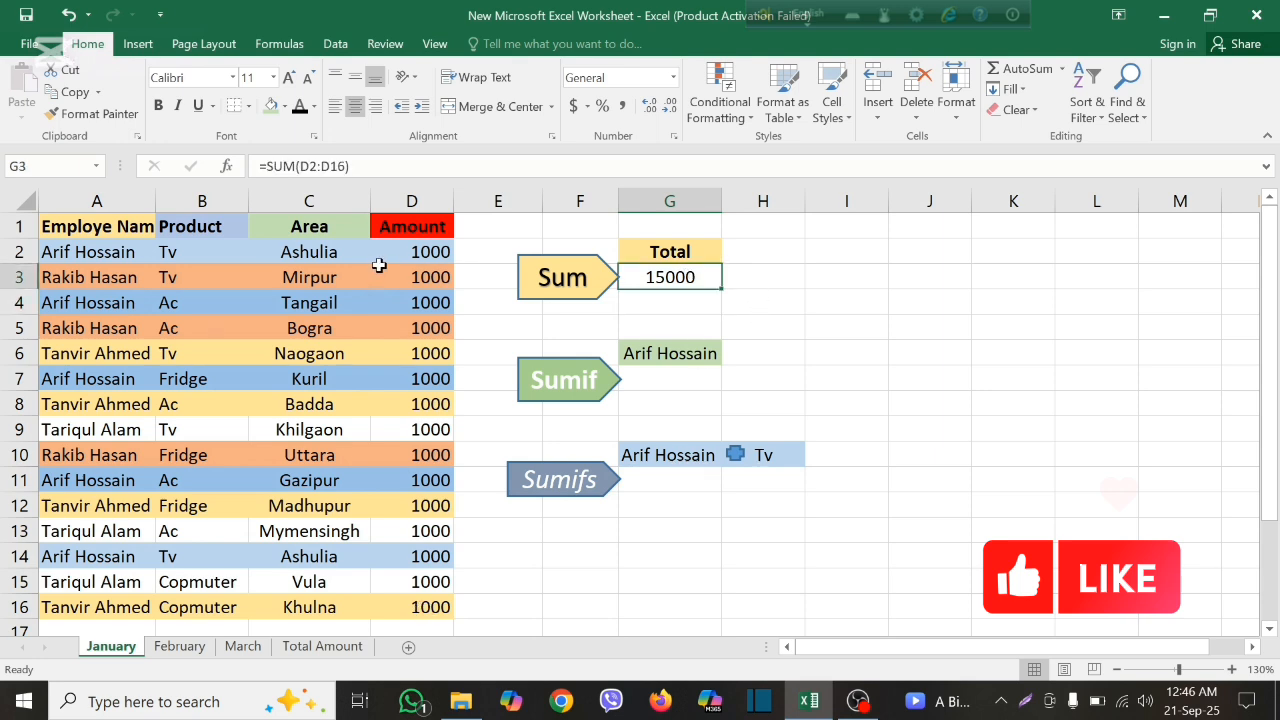
- Total the amounts for the employee in A2 by entering =SUMIF(A2:A16,A2,D2:D16) in G7
left_click(656, 378)
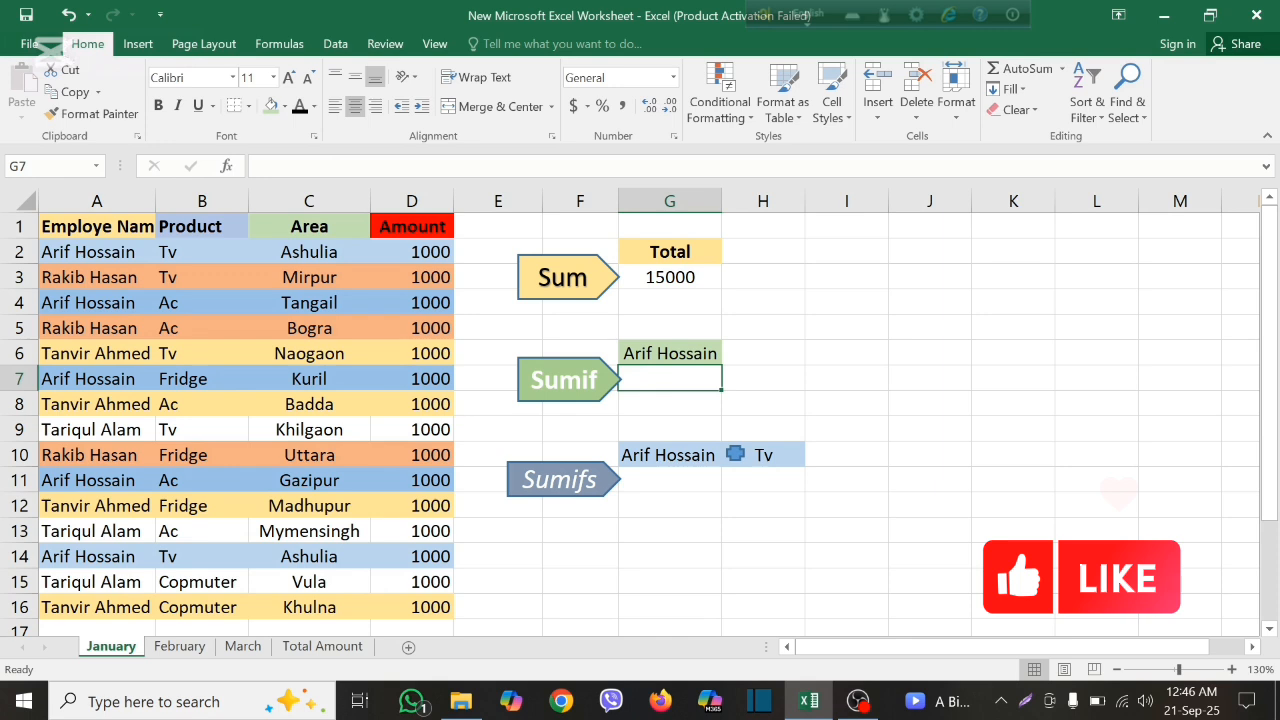
left_click_drag(88, 252, 429, 605)
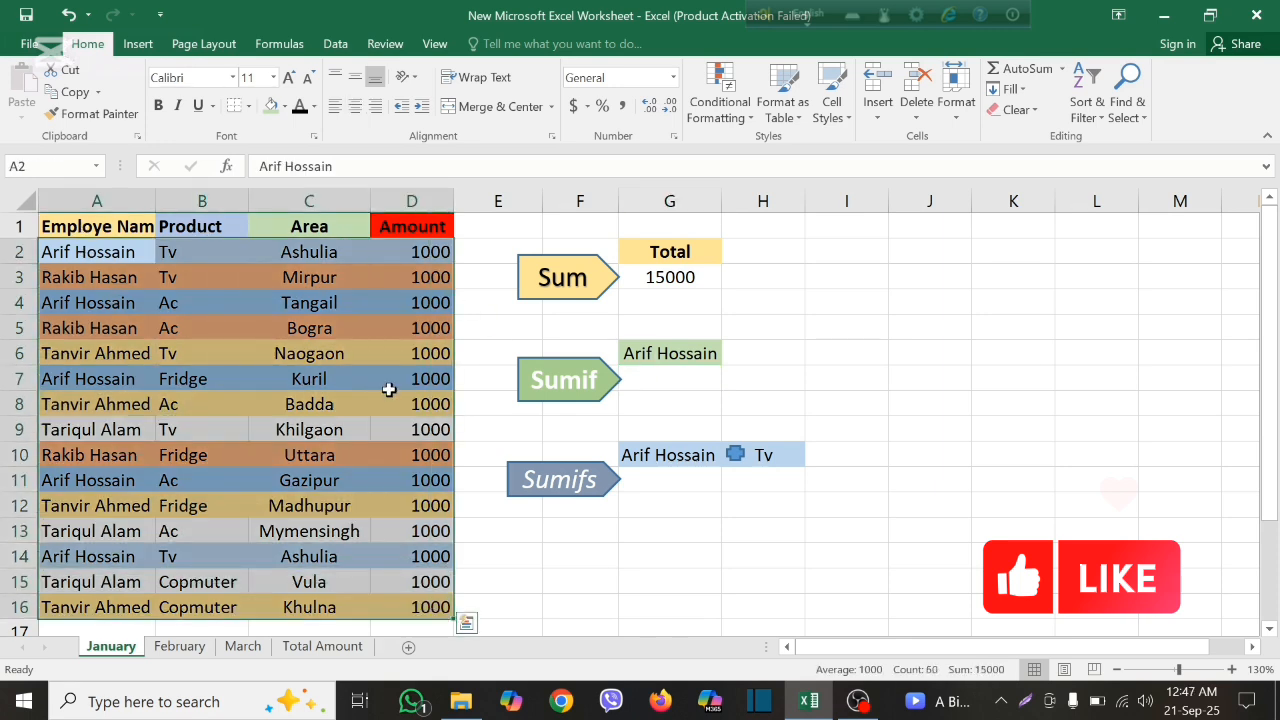
left_click(100, 252)
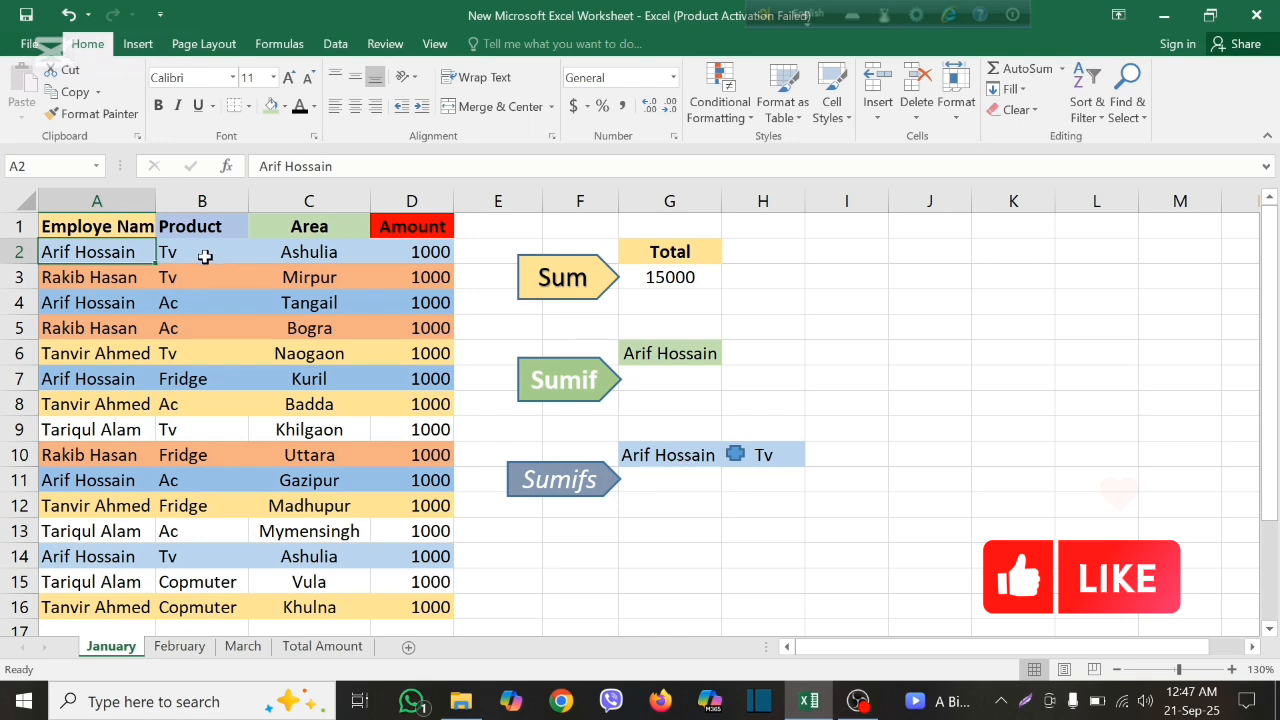
left_click(655, 390)
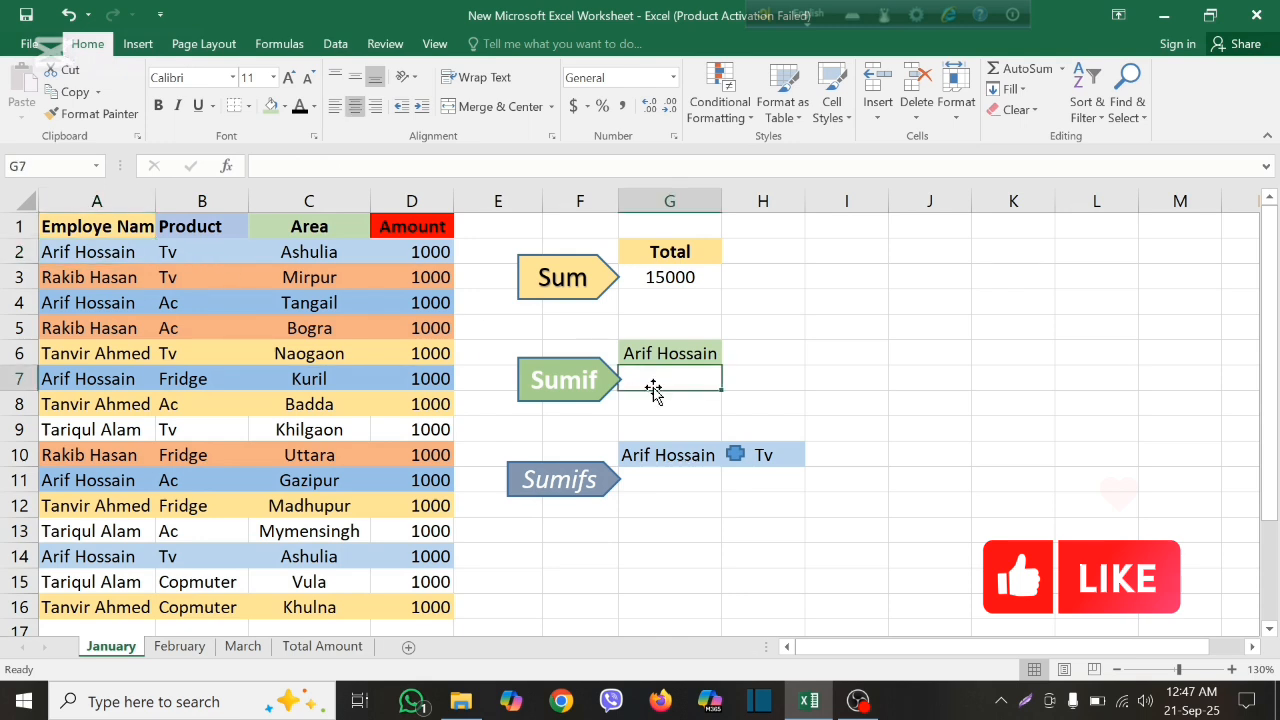
type("=")
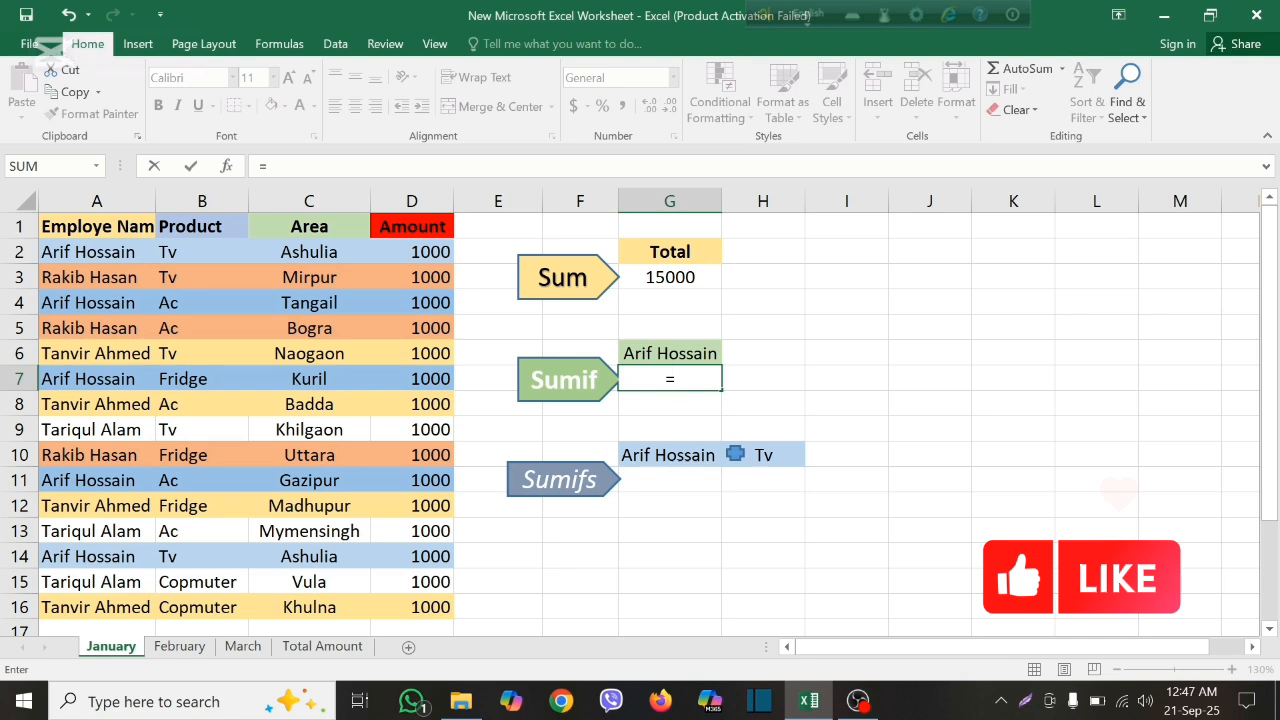
type("sum")
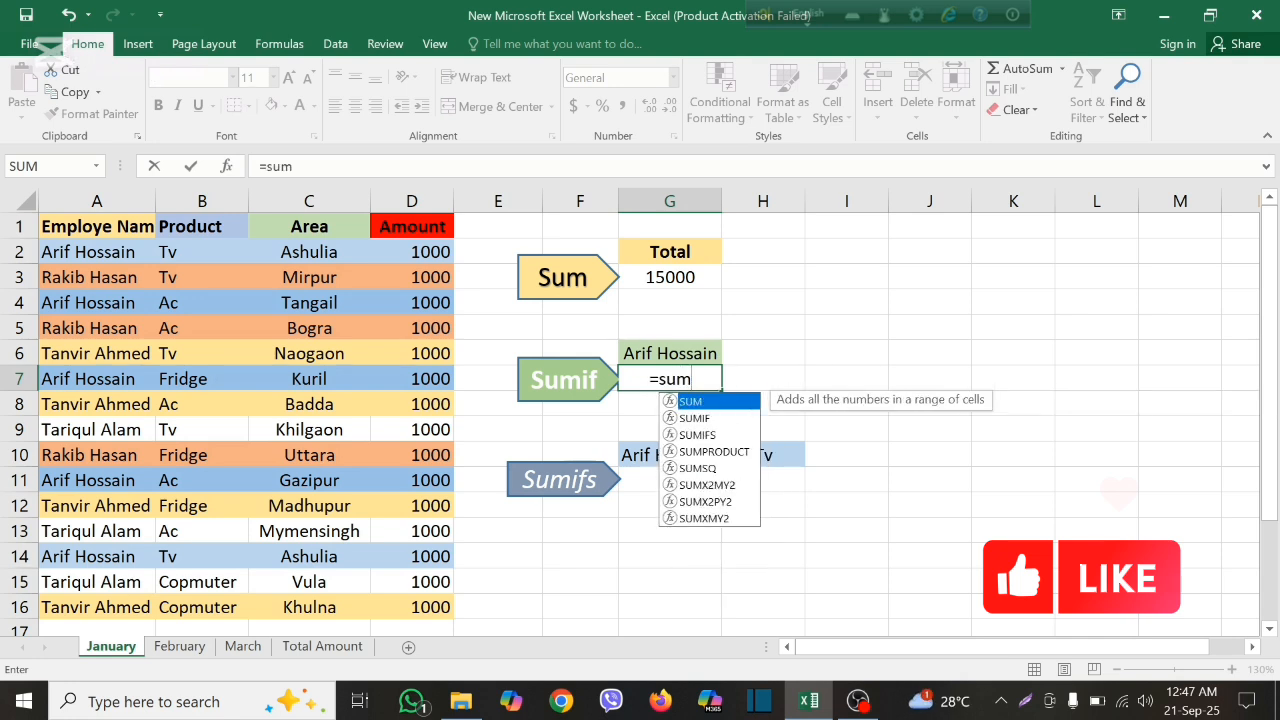
double_click(686, 418)
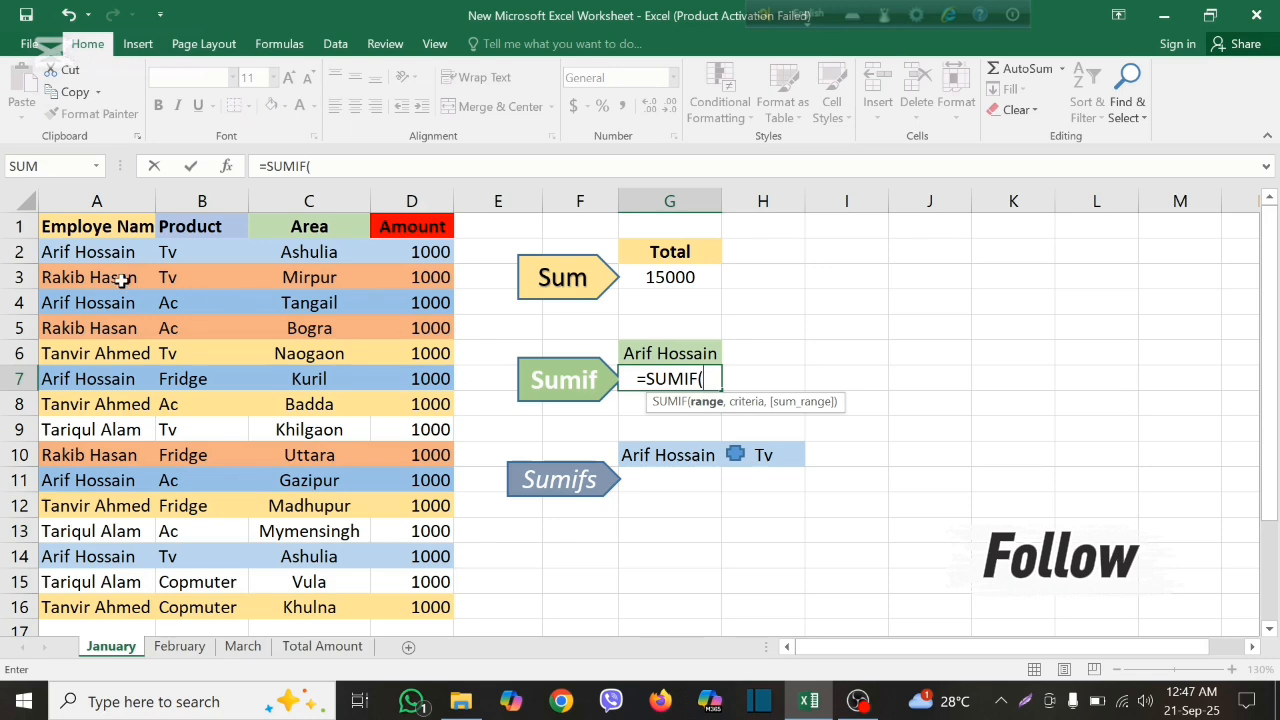
left_click_drag(86, 252, 102, 600)
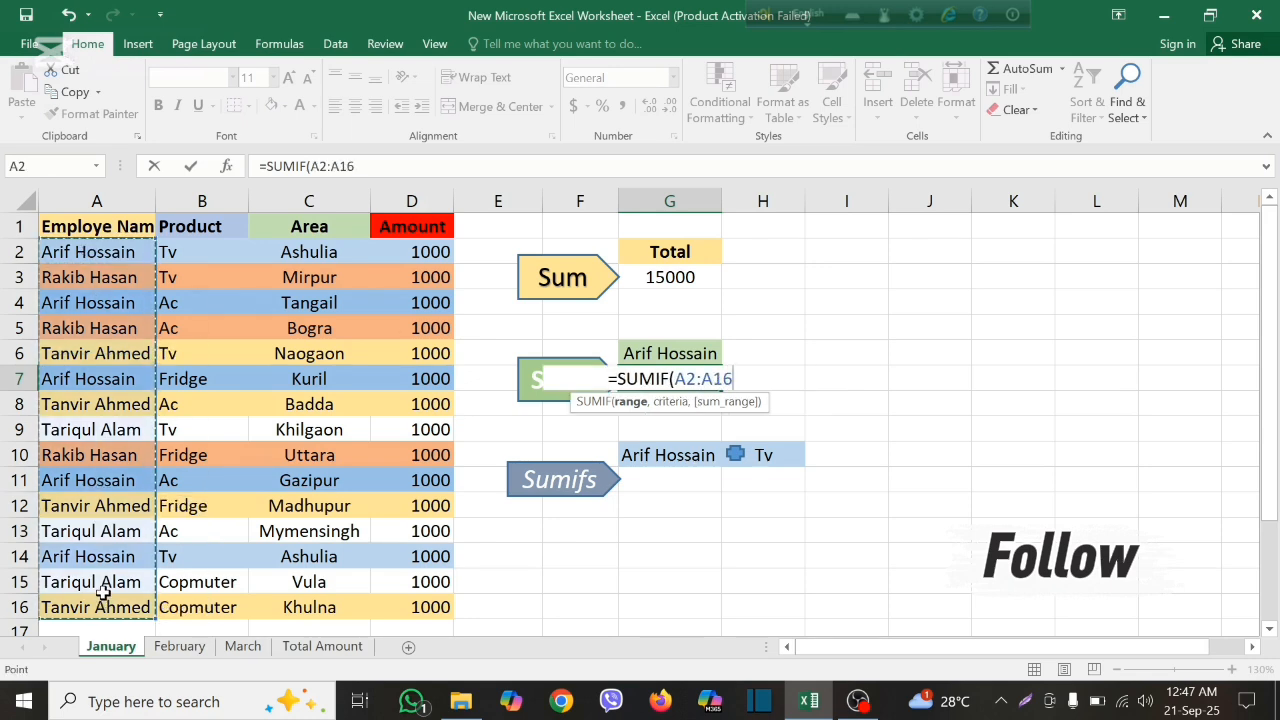
type(",")
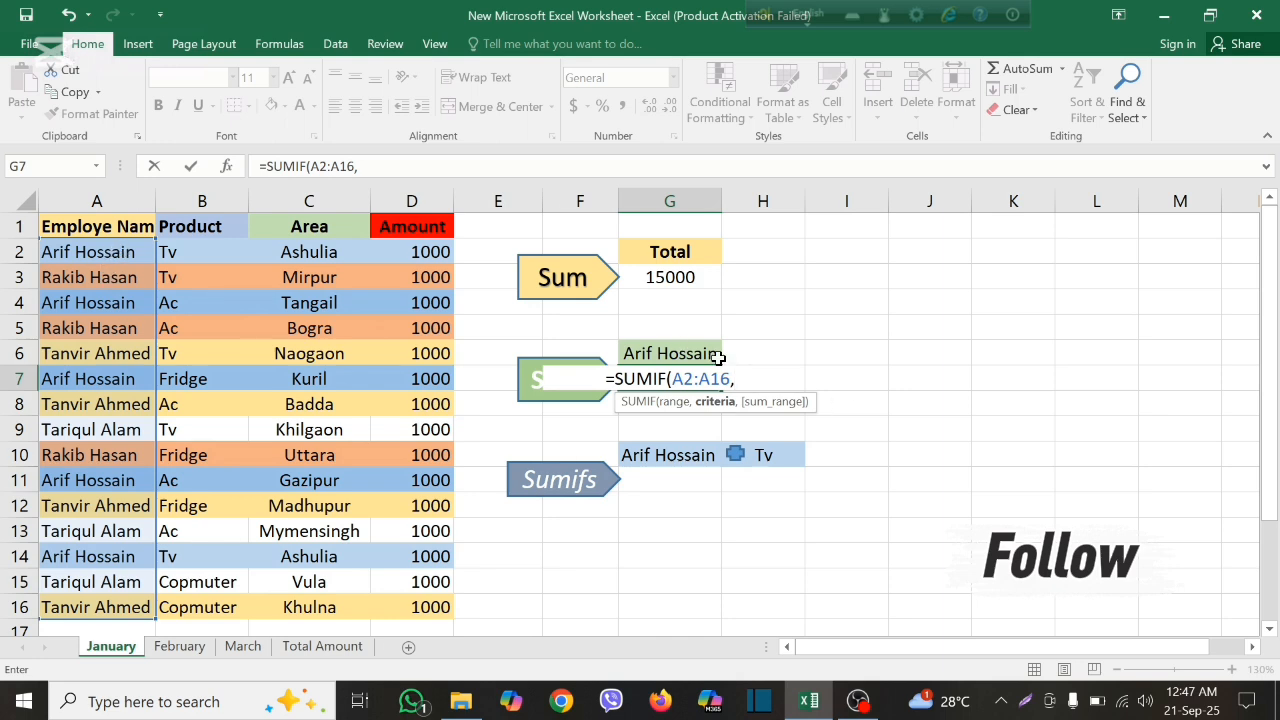
left_click(80, 252)
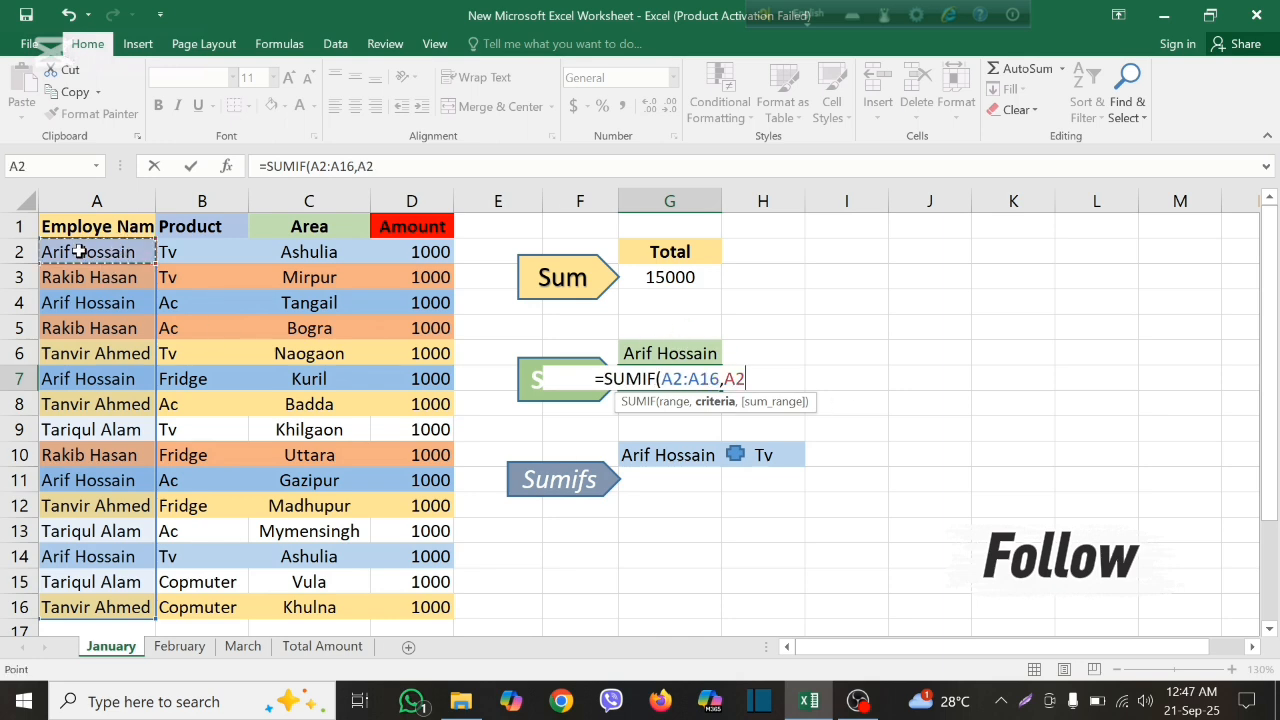
type(",")
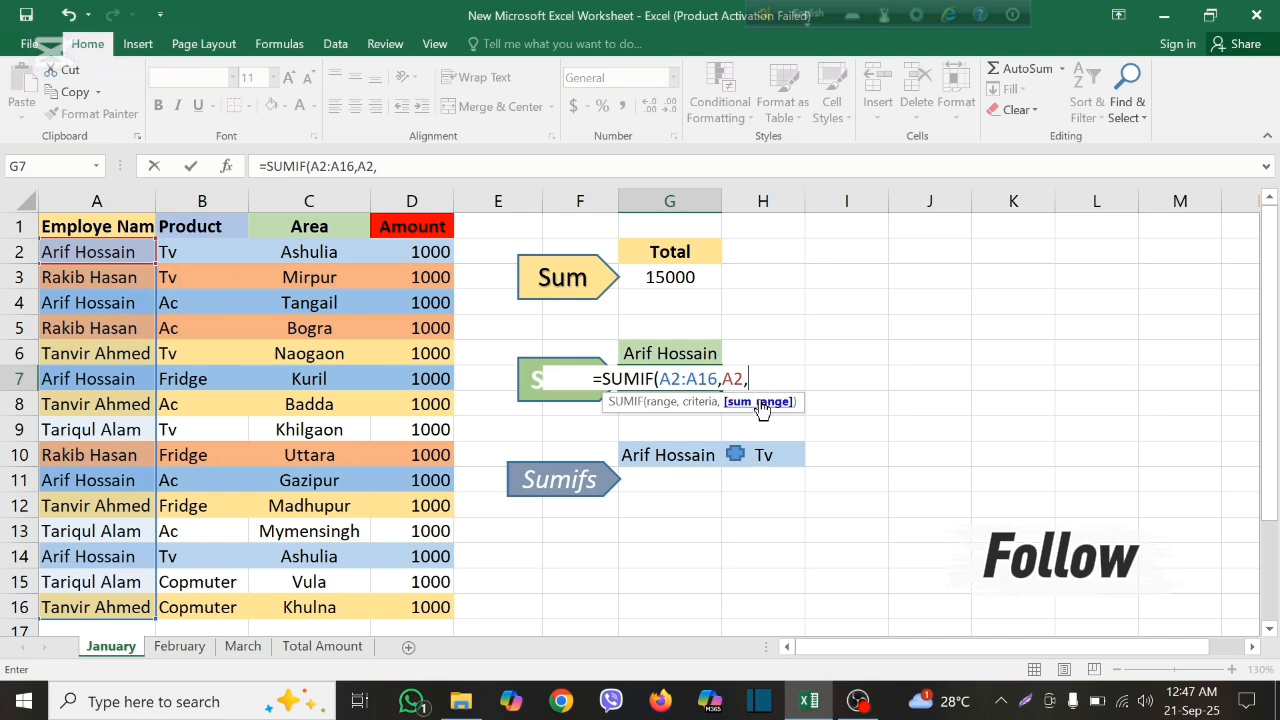
left_click_drag(420, 251, 433, 595)
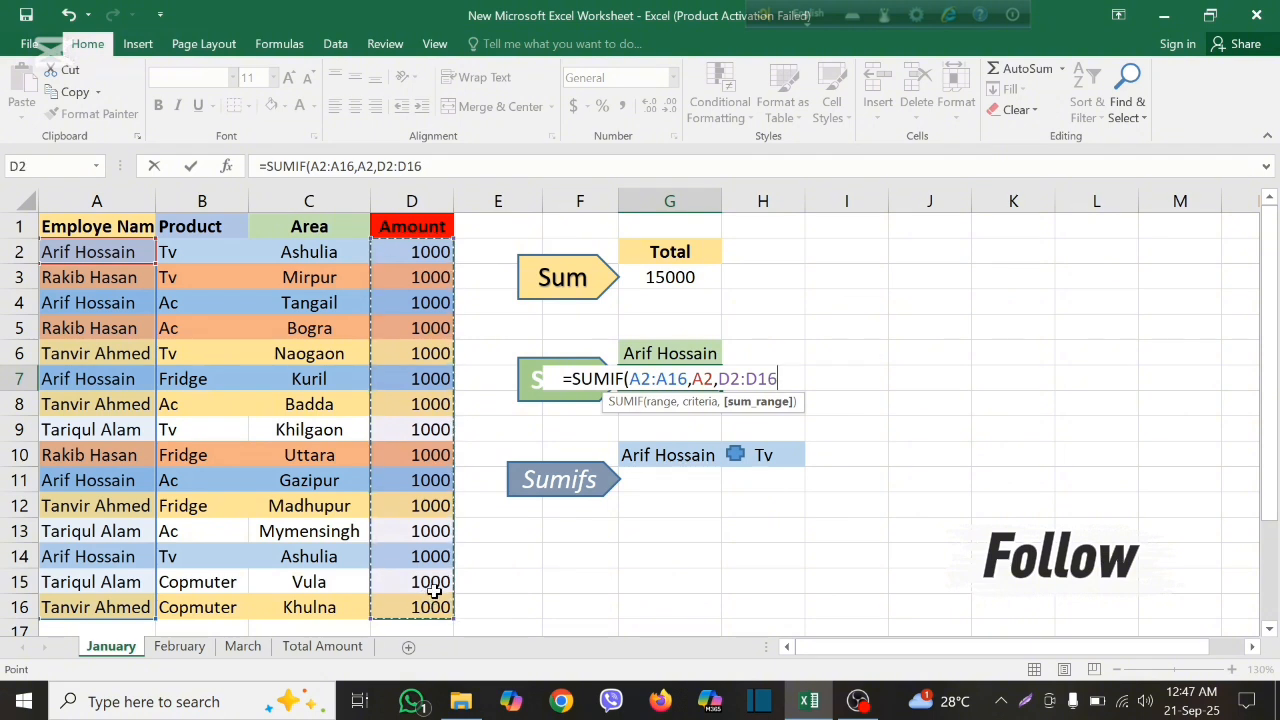
type(")")
key("Return")
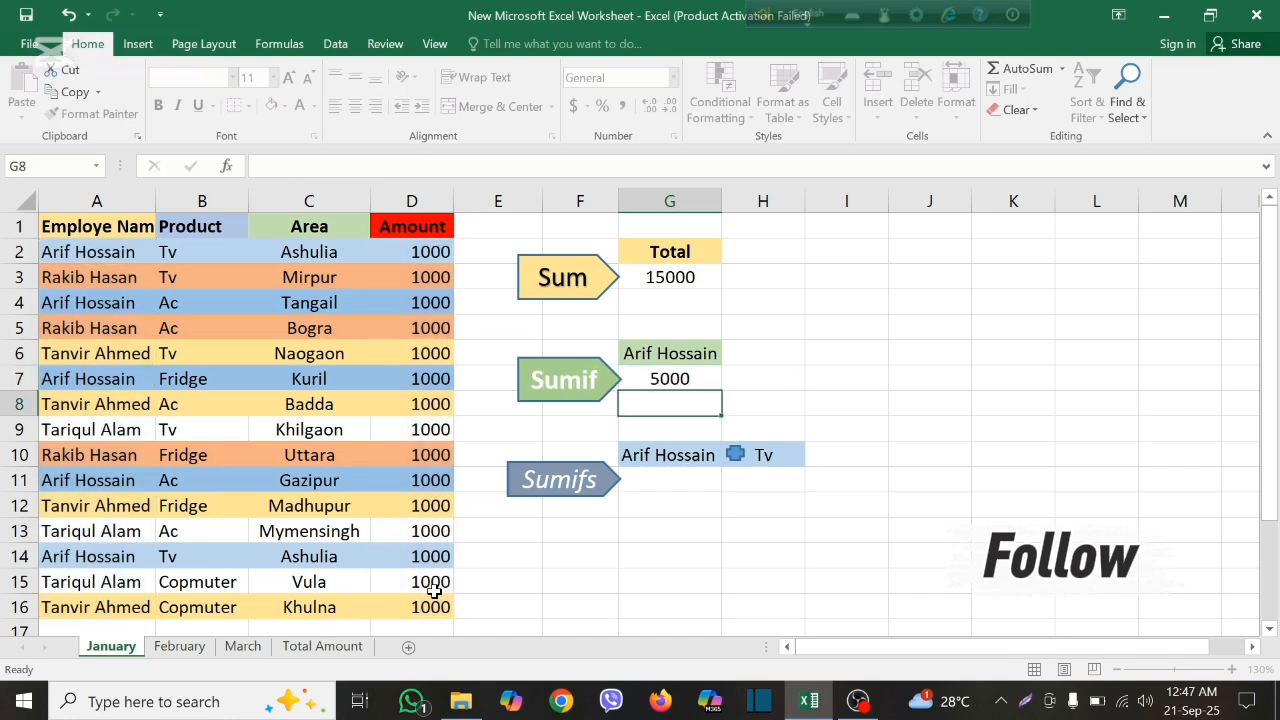
left_click(672, 382)
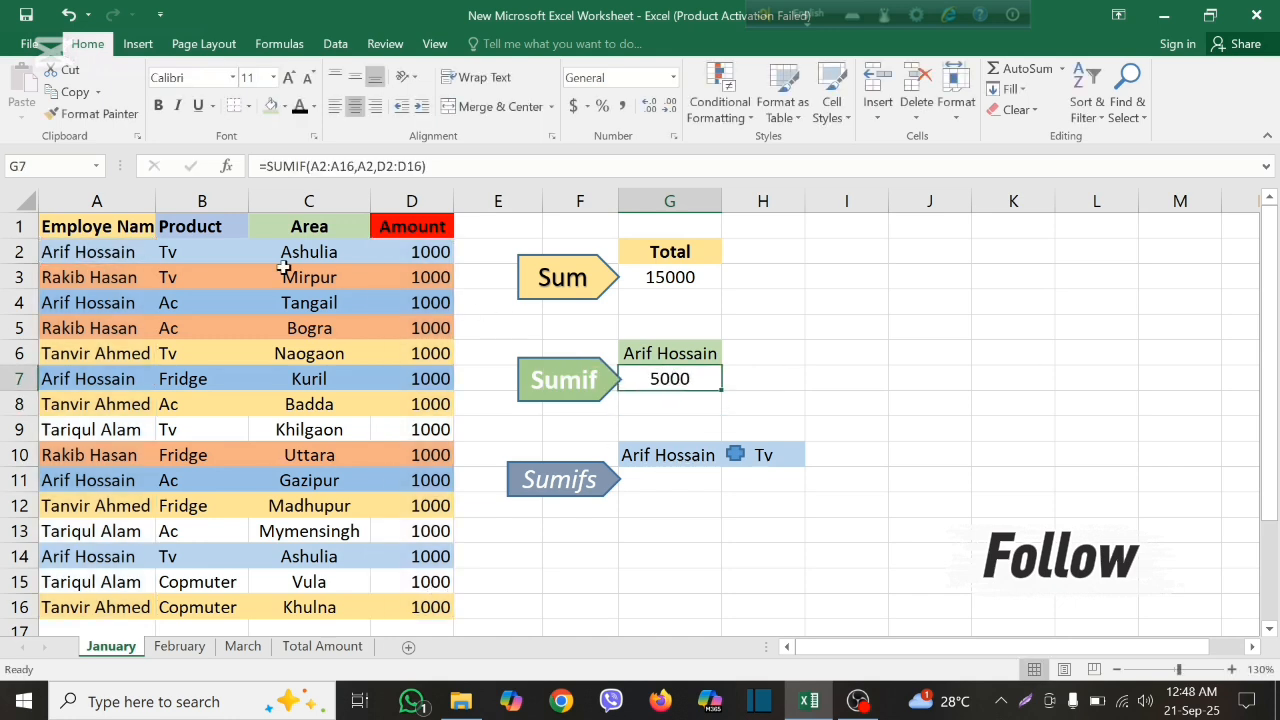
- Examine each row of the employee used in the SUMIF, matching the name in column A with its amount in column D
left_click(106, 254)
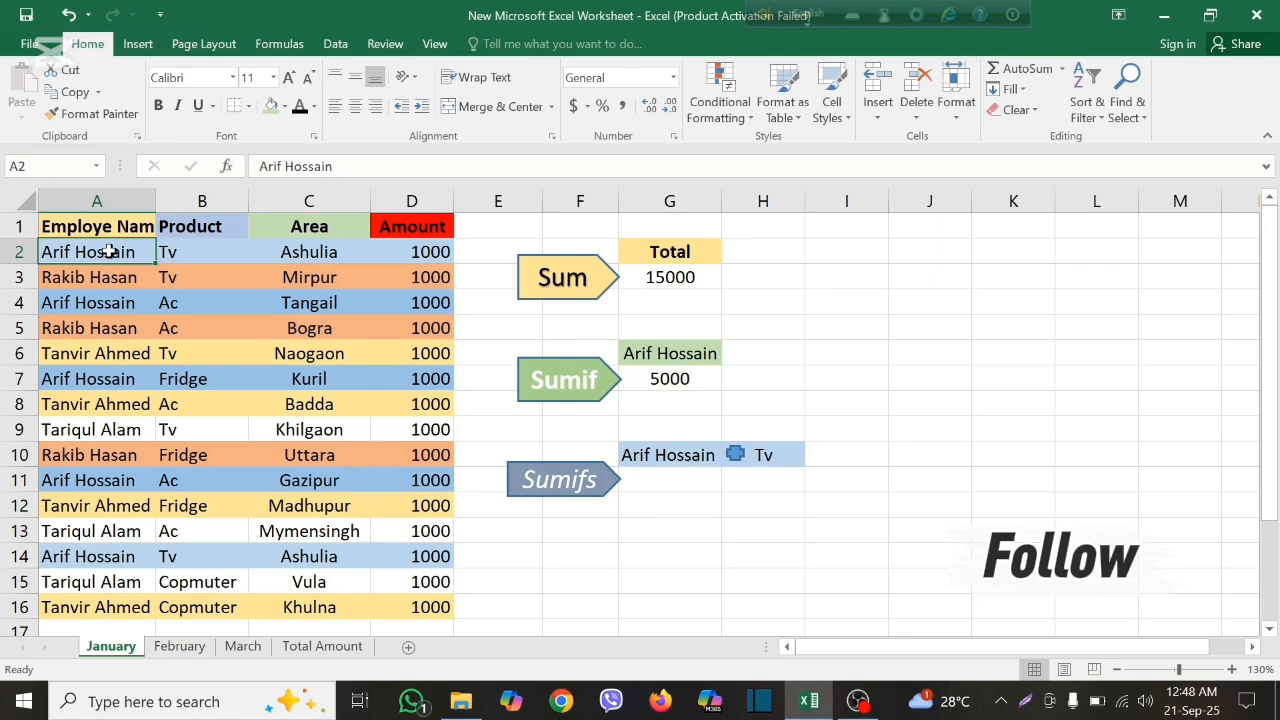
left_click(420, 252)
left_click(152, 302)
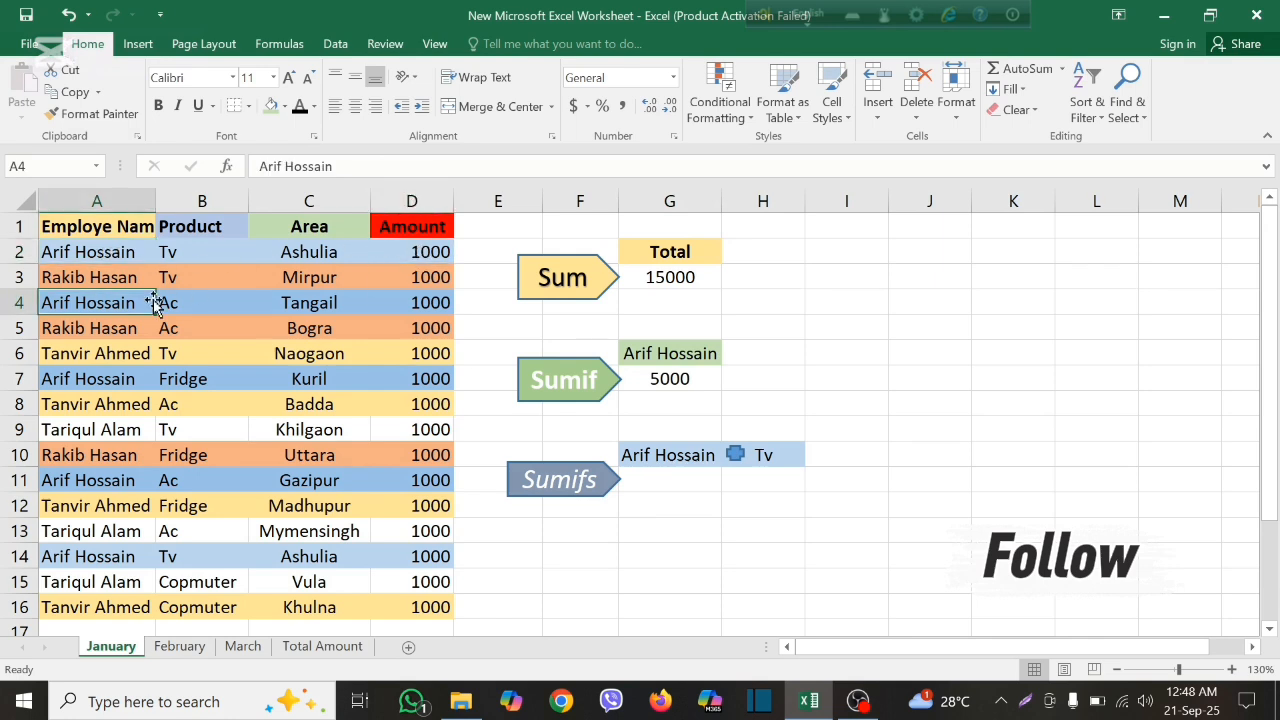
left_click(432, 306)
left_click(100, 376)
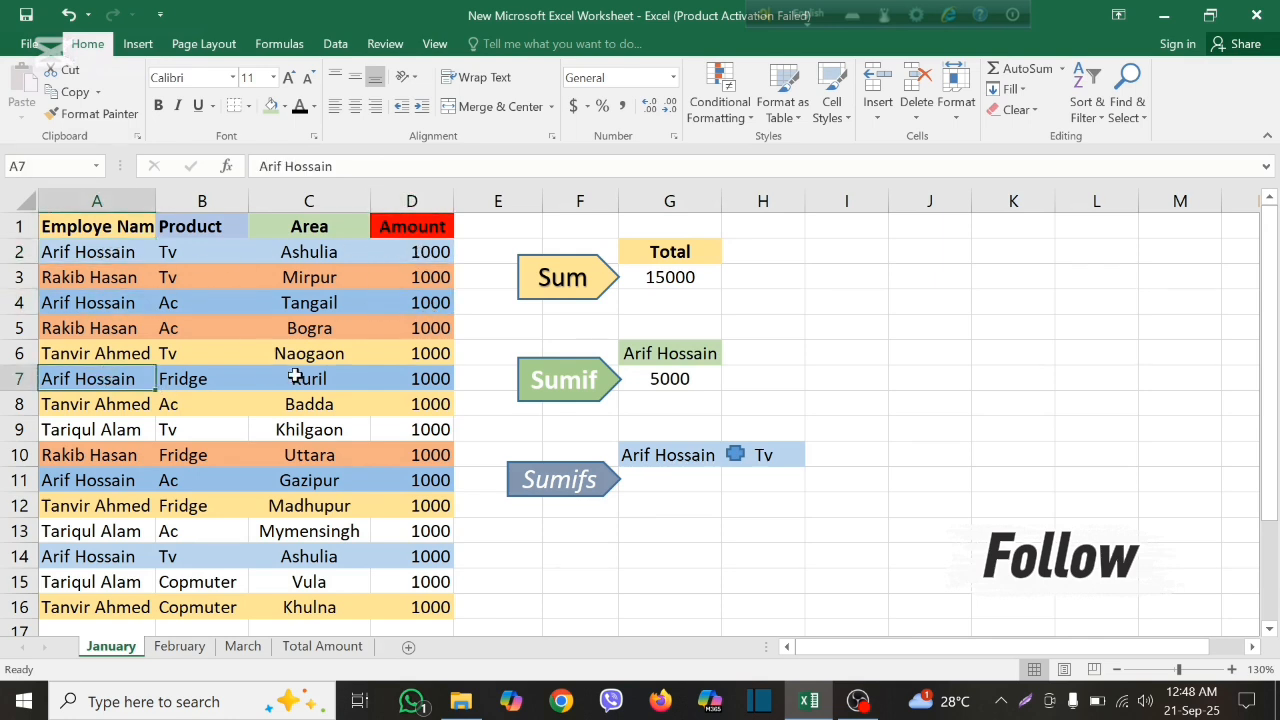
left_click(419, 380)
left_click(118, 478)
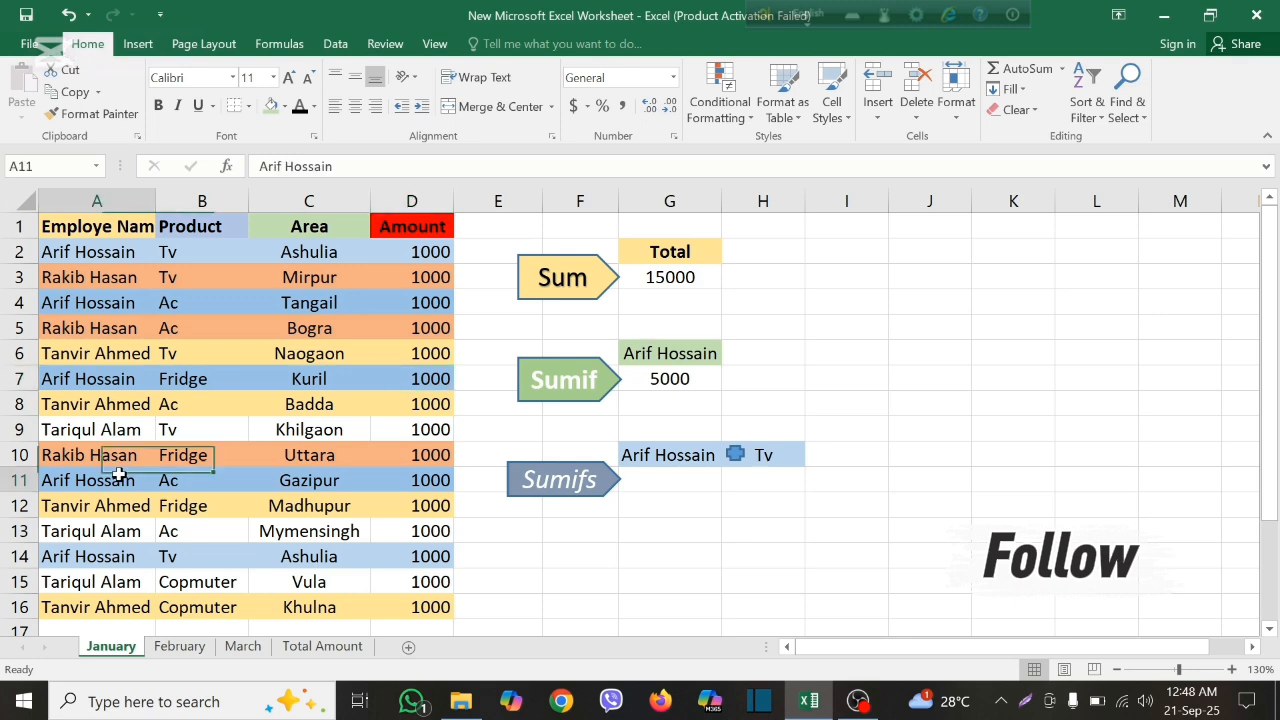
left_click(420, 480)
left_click(96, 553)
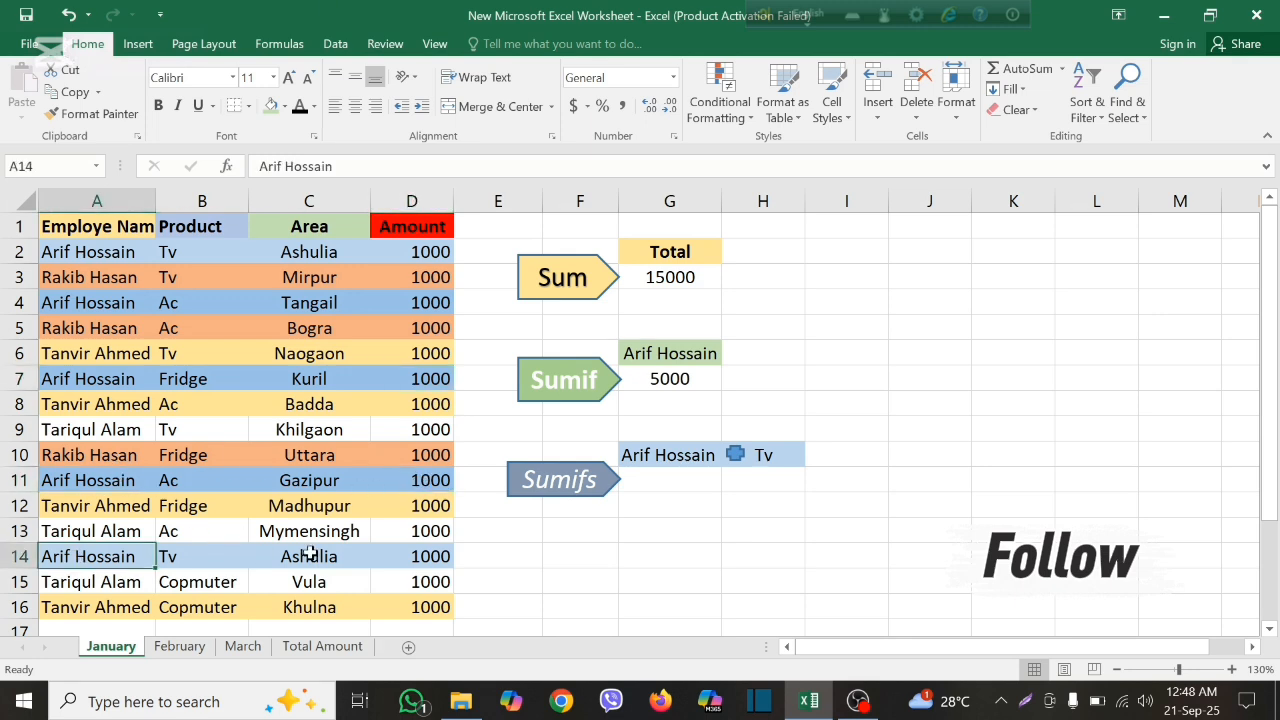
left_click(402, 561)
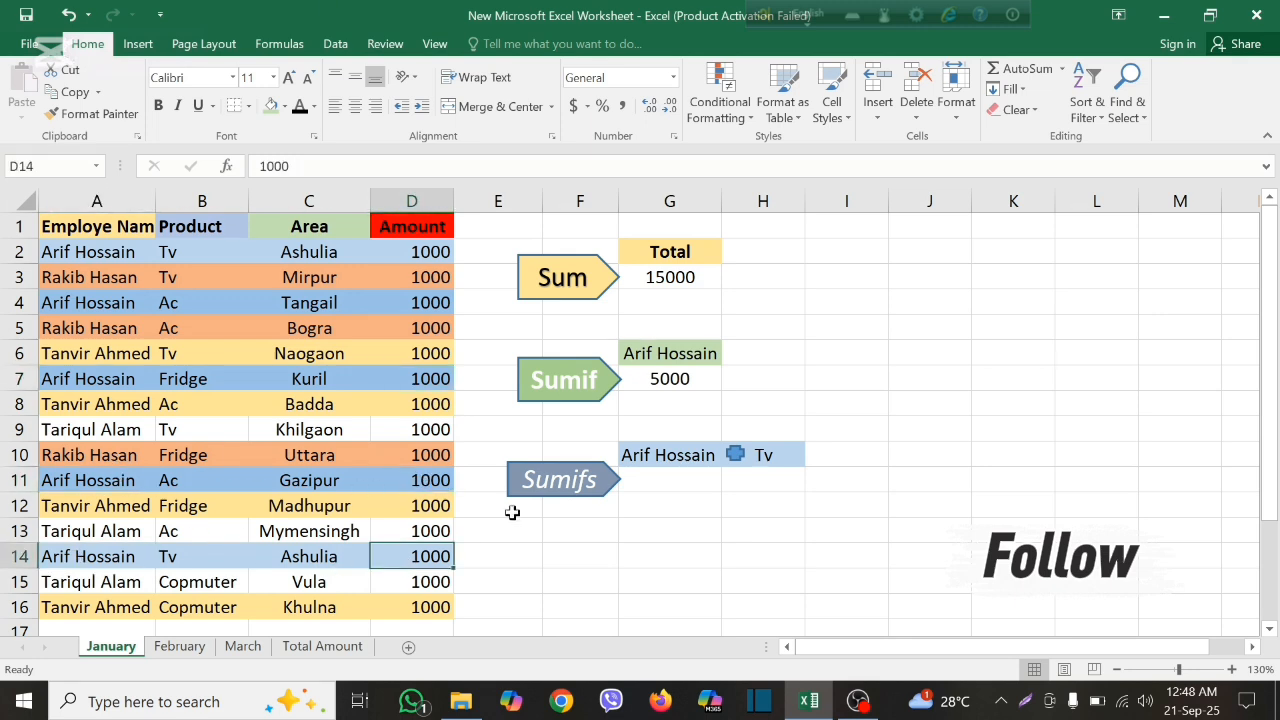
- Set the amount in D2 to 5000 and check the SUM and SUMIF cells G3 and G7
left_click(414, 253)
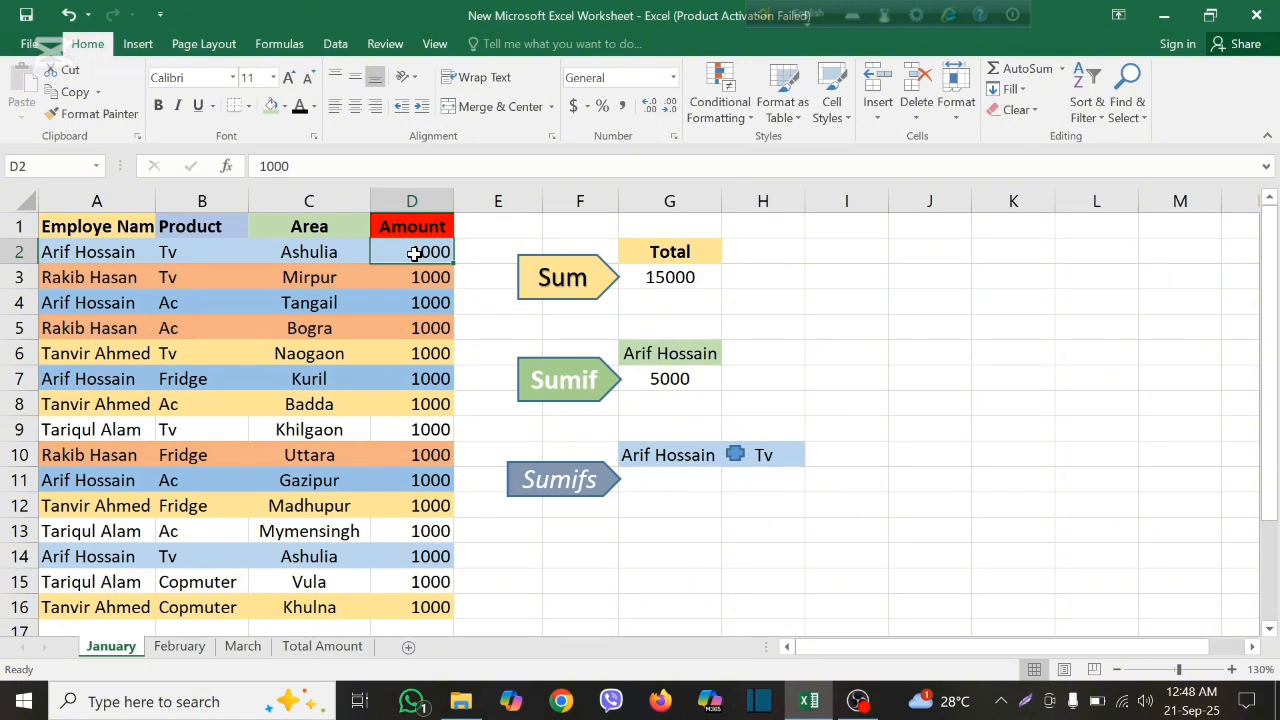
type("5")
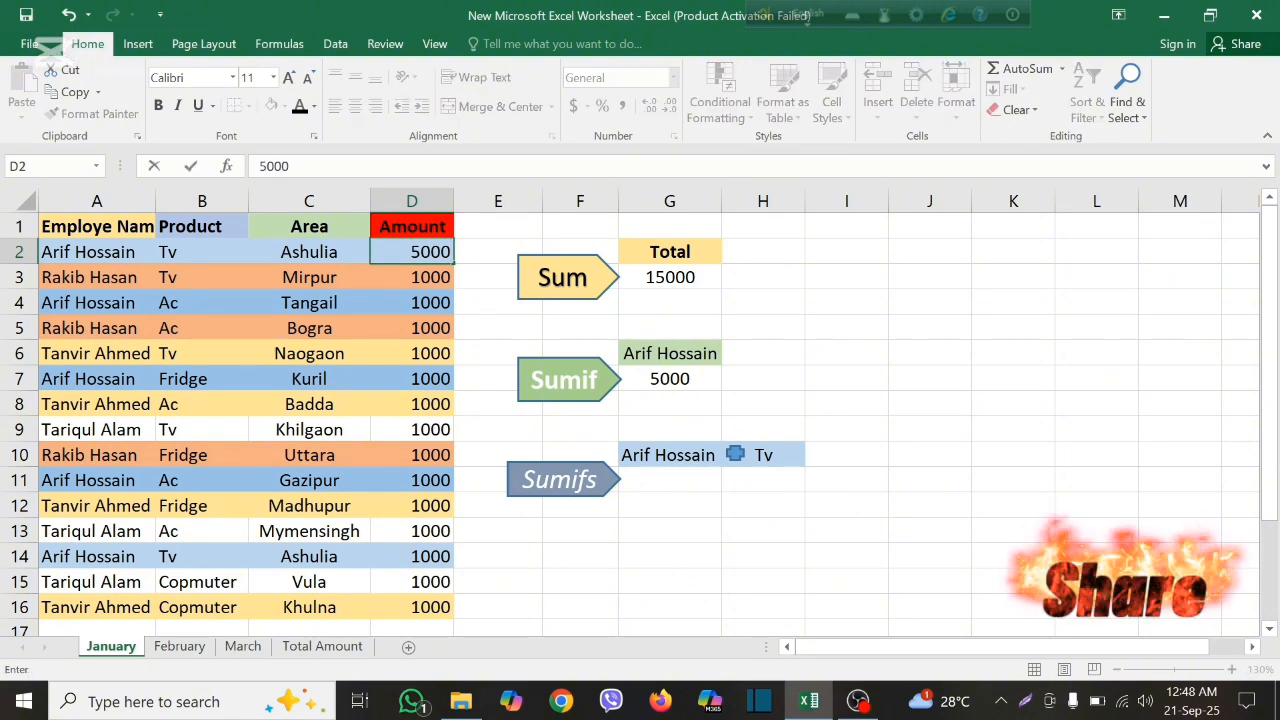
key("Return")
left_click(680, 378)
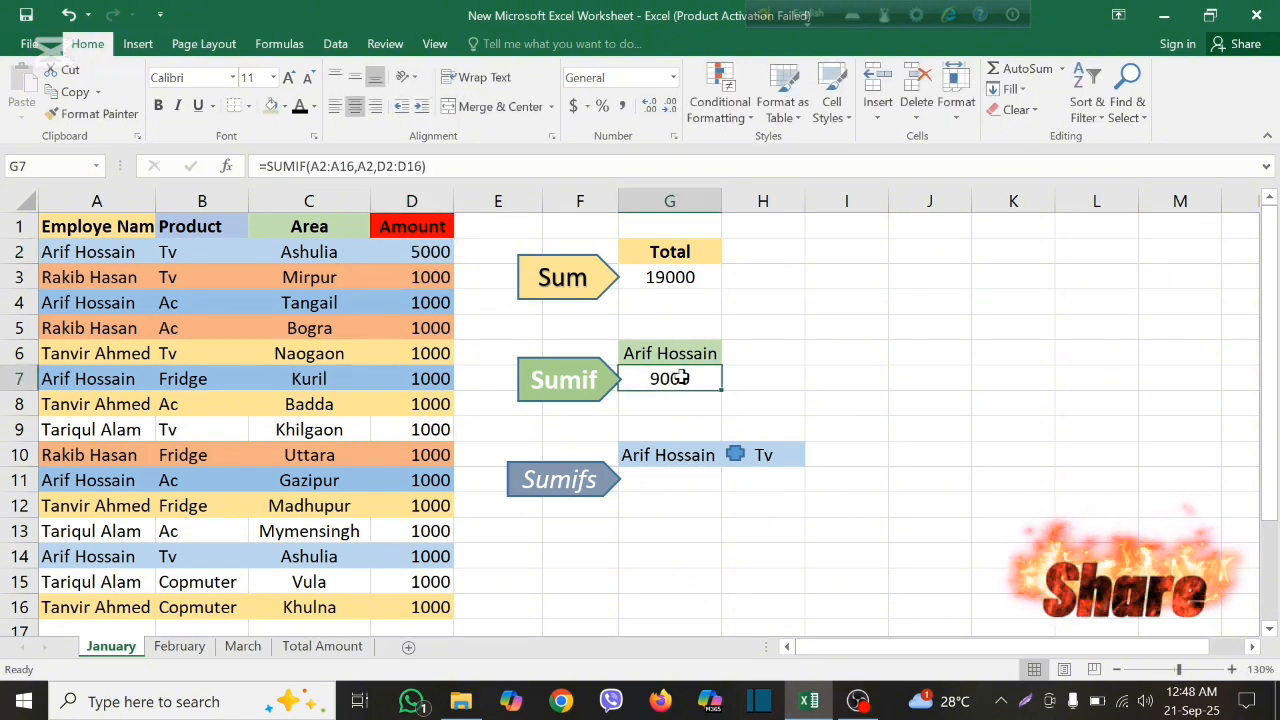
left_click(680, 280)
left_click(686, 379)
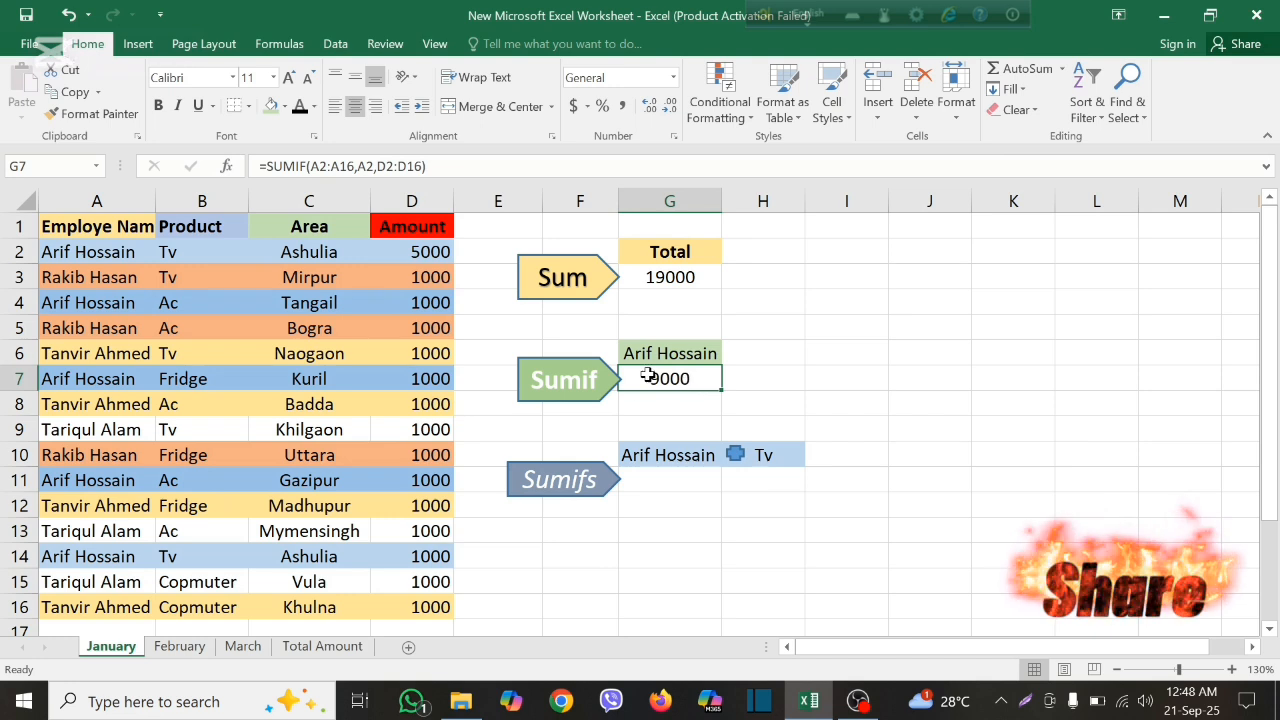
- Restore the amount in D2 to 1000 and check the SUMIF cell G7
left_click(416, 252)
type("10")
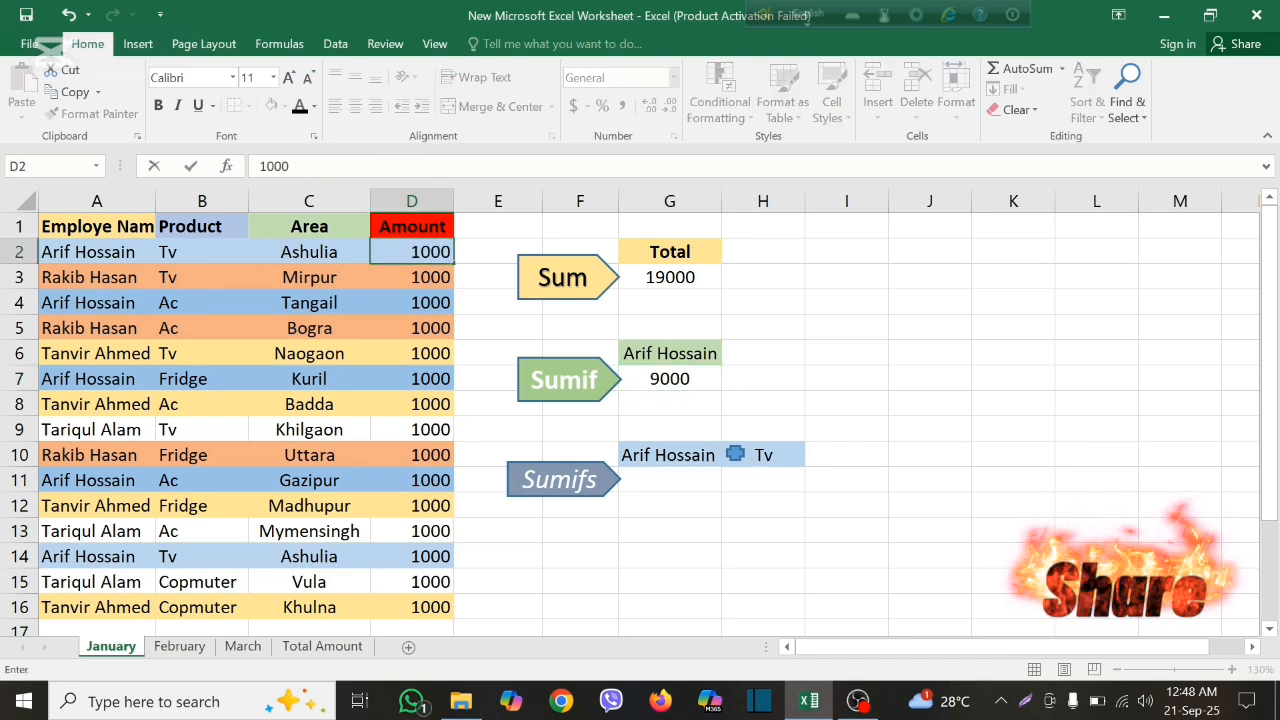
key("Return")
left_click(672, 378)
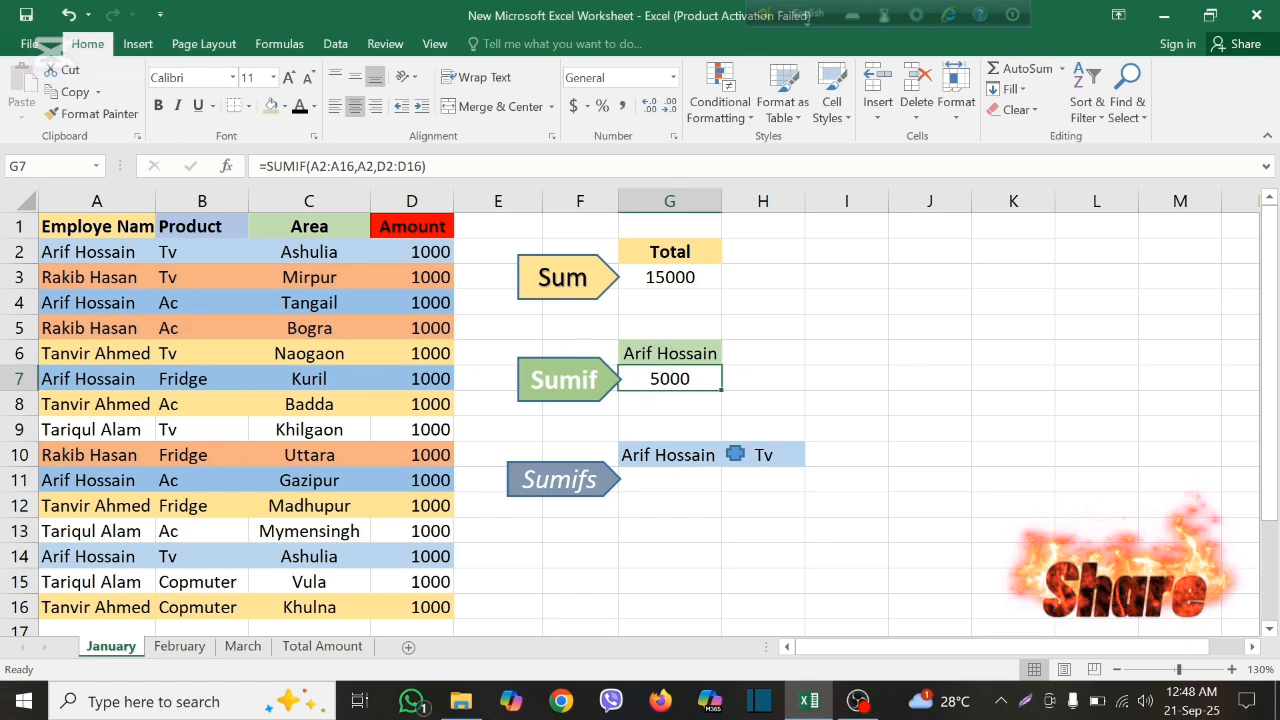
- Examine the employee and product criteria in G10:H10 against the data in A2:D16 and the matching cells A2 and B2
left_click(670, 455)
left_click(755, 455)
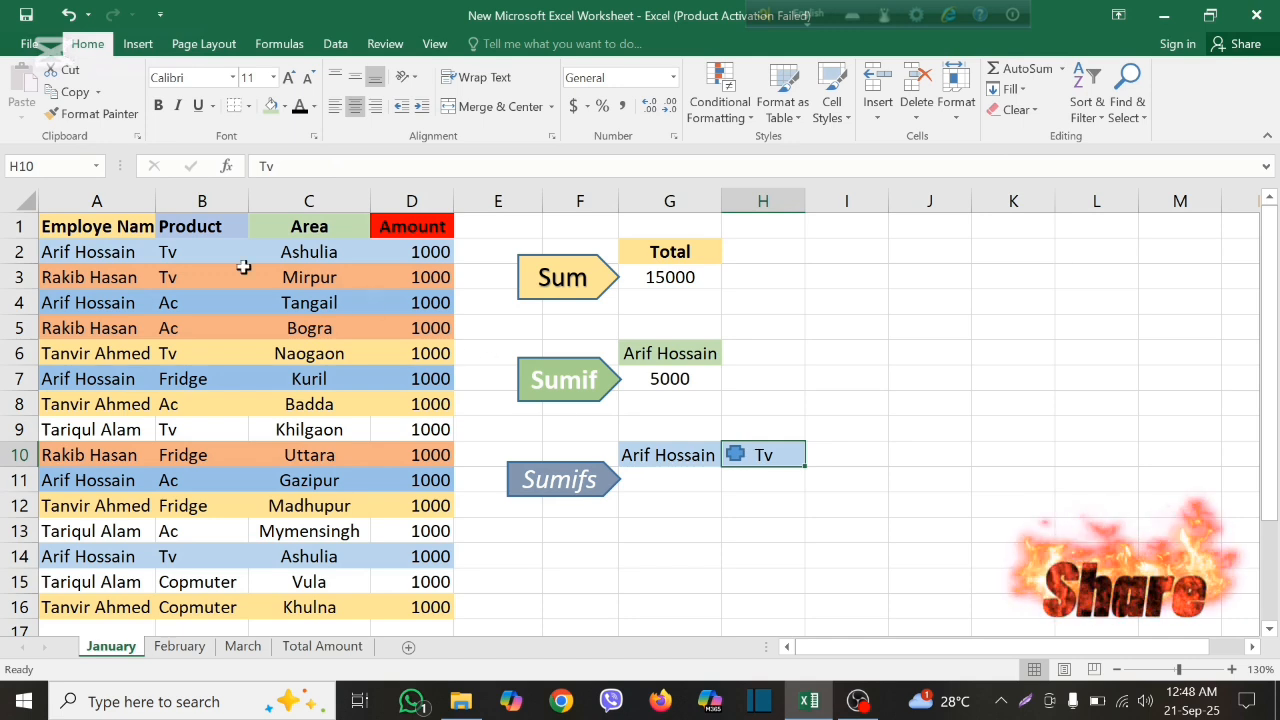
left_click_drag(60, 252, 450, 607)
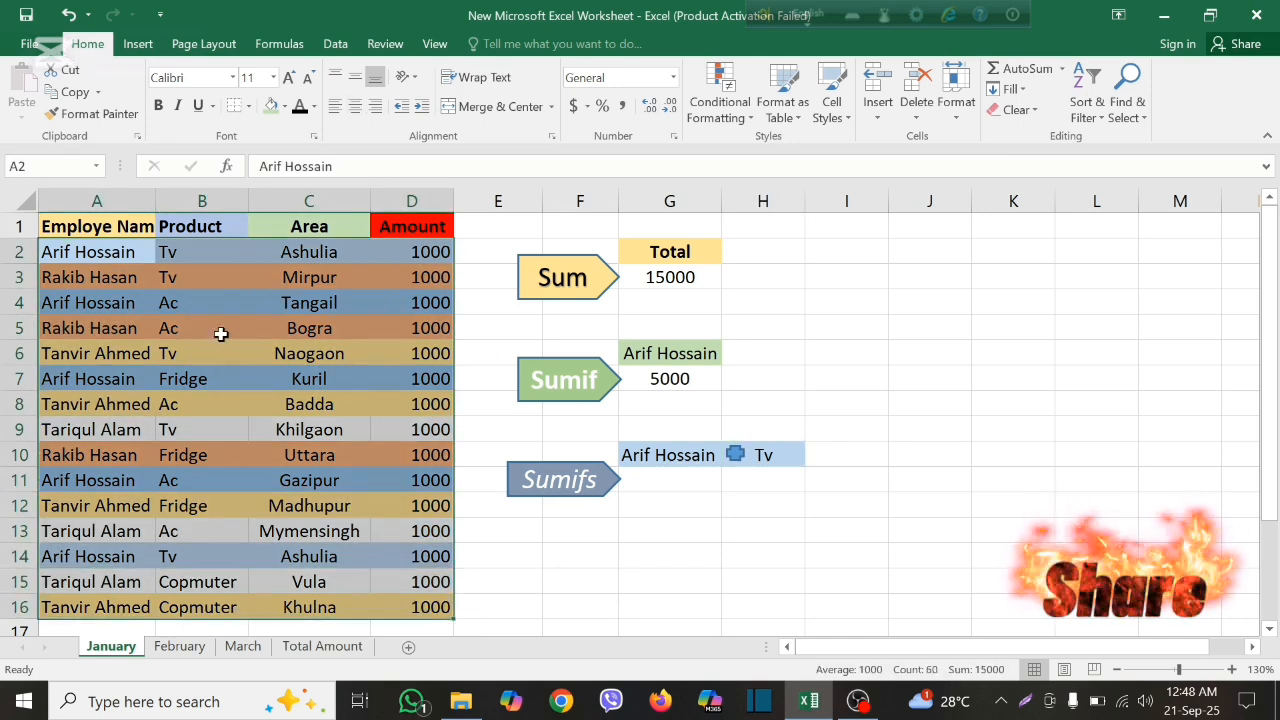
left_click(161, 281)
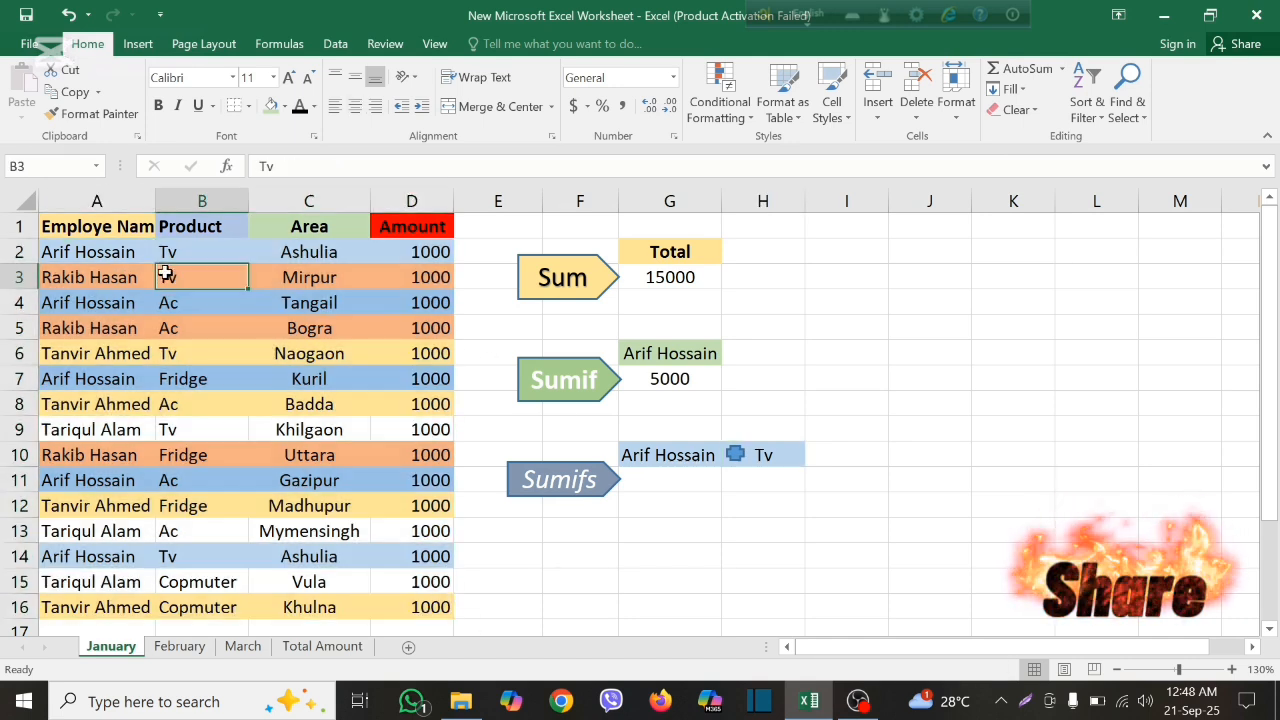
left_click(117, 250)
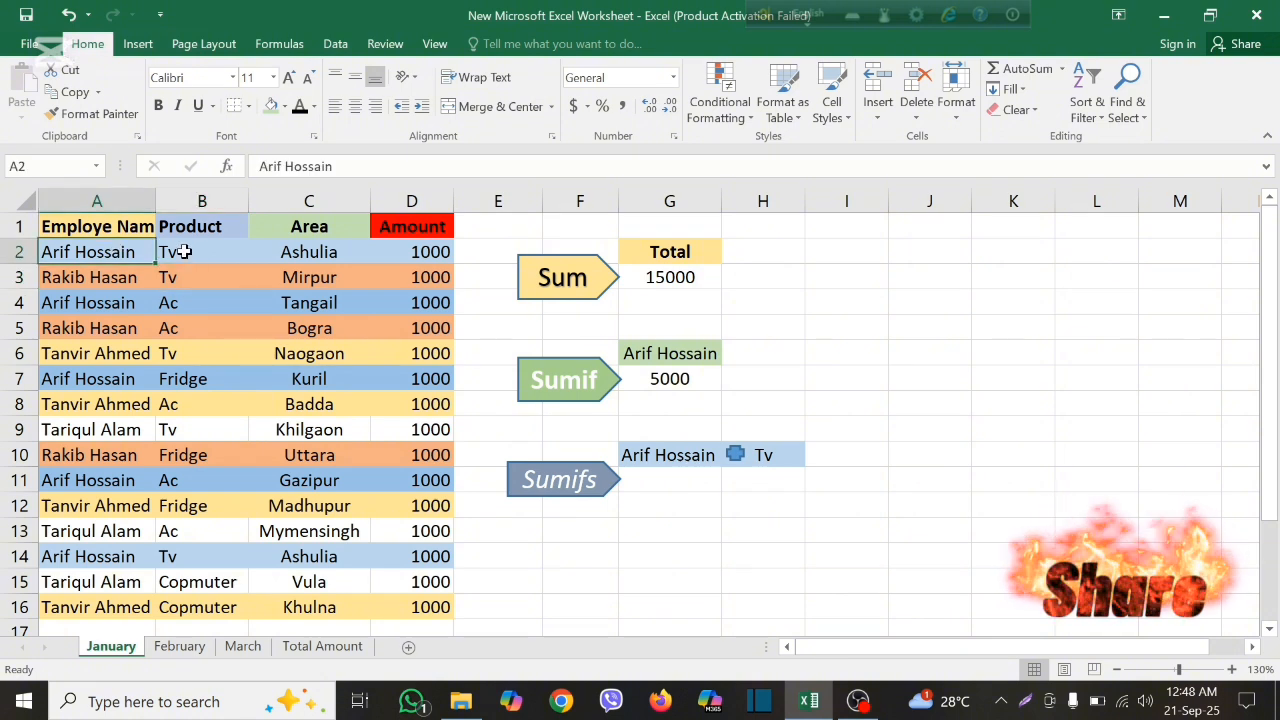
left_click(184, 252)
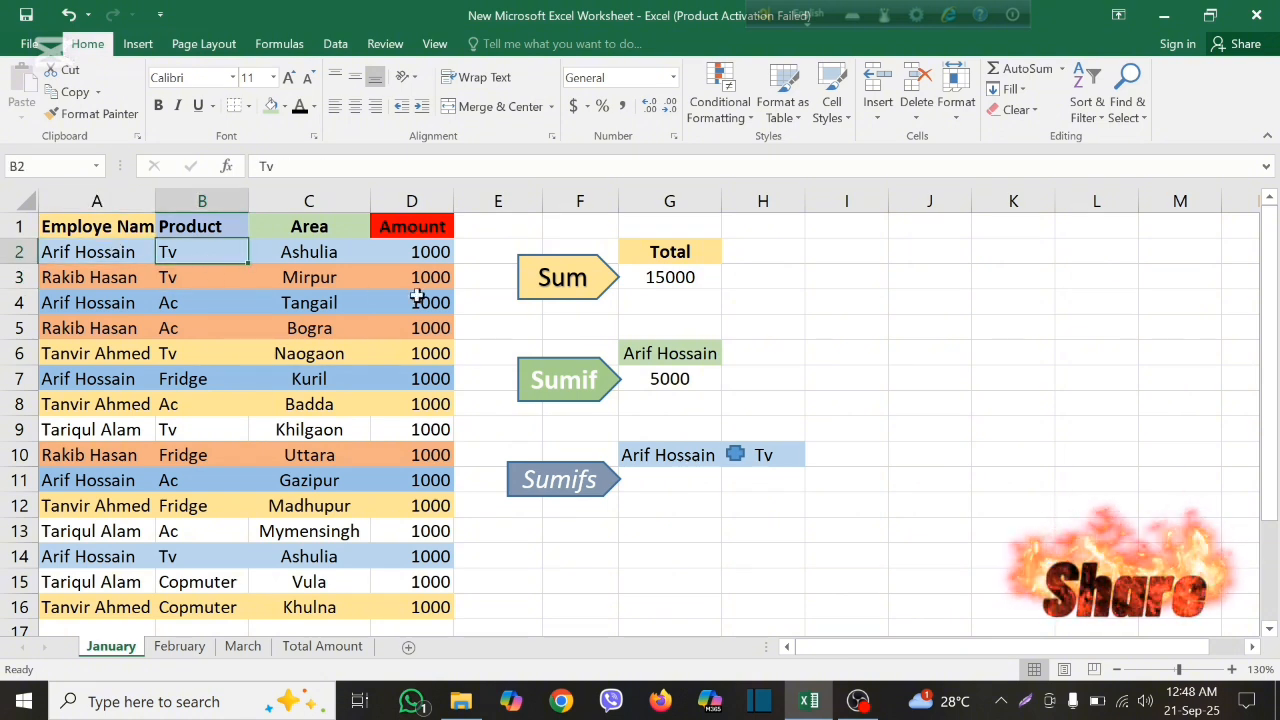
- Total the amounts for the employee in A2 and the product in B2 by entering =SUMIFS(D2:D16,A2:A16,A2,B2:B16,B2) in G11
left_click(645, 481)
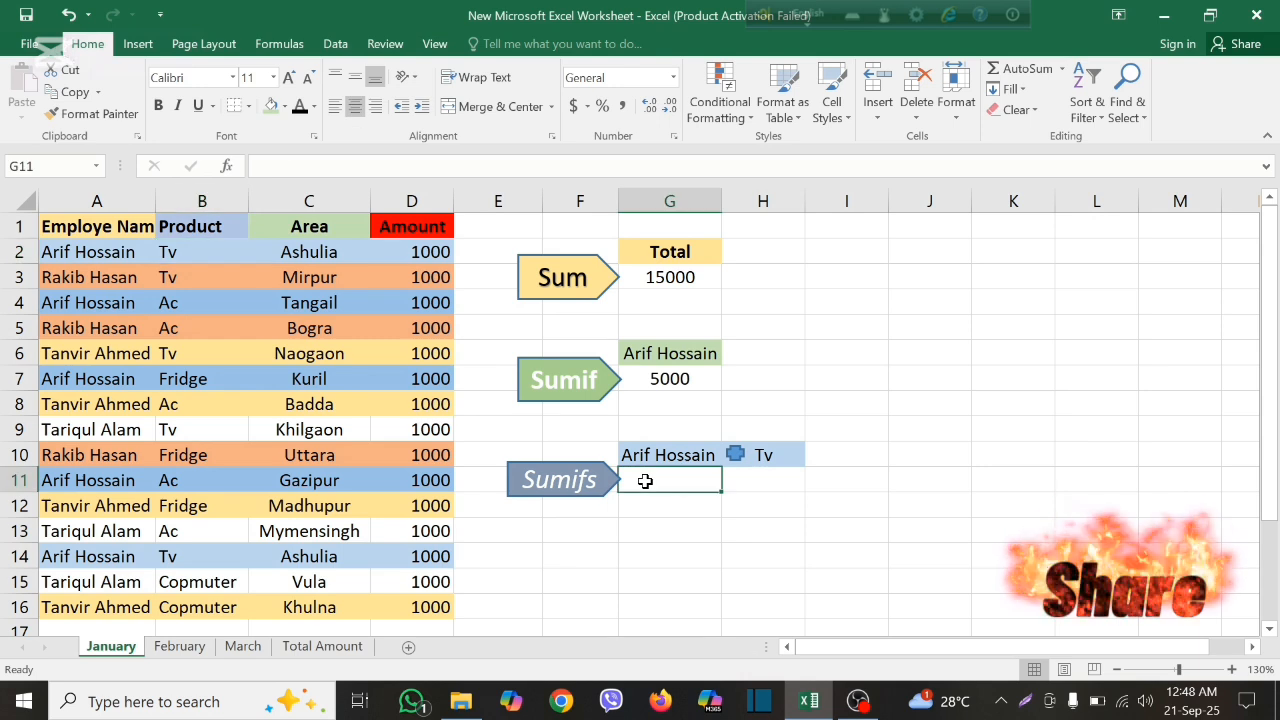
type("=")
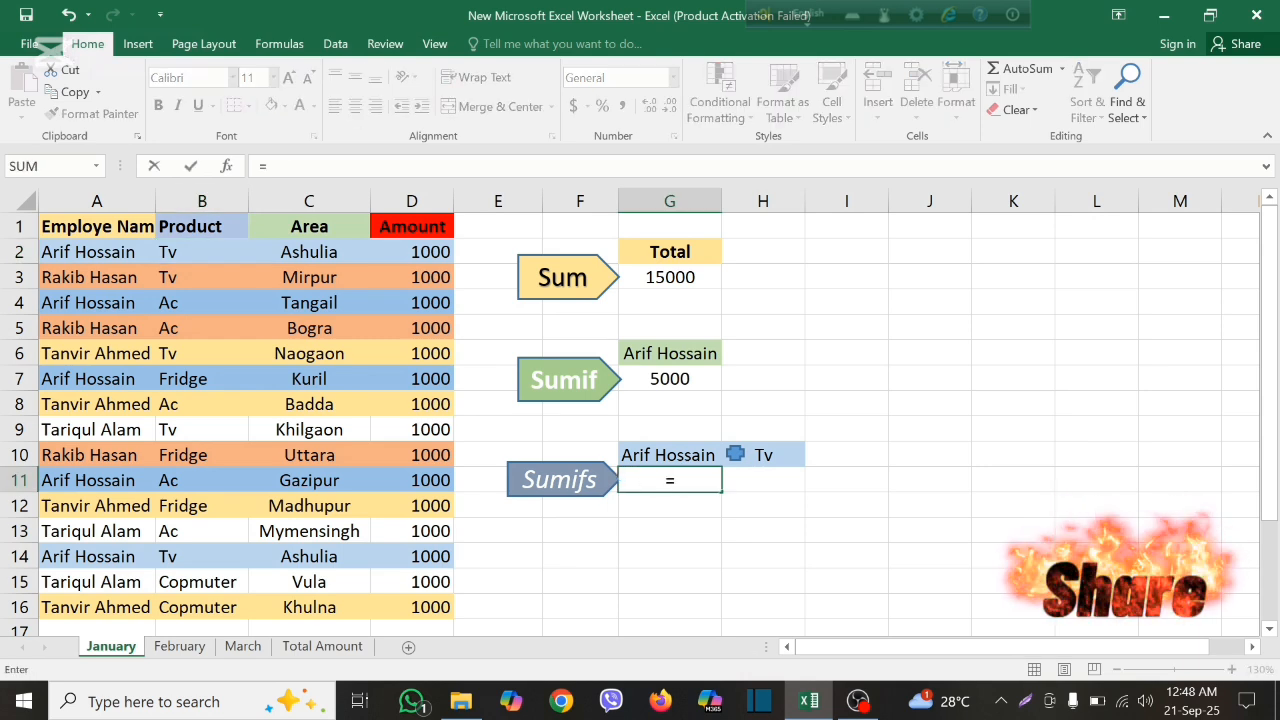
type("sum")
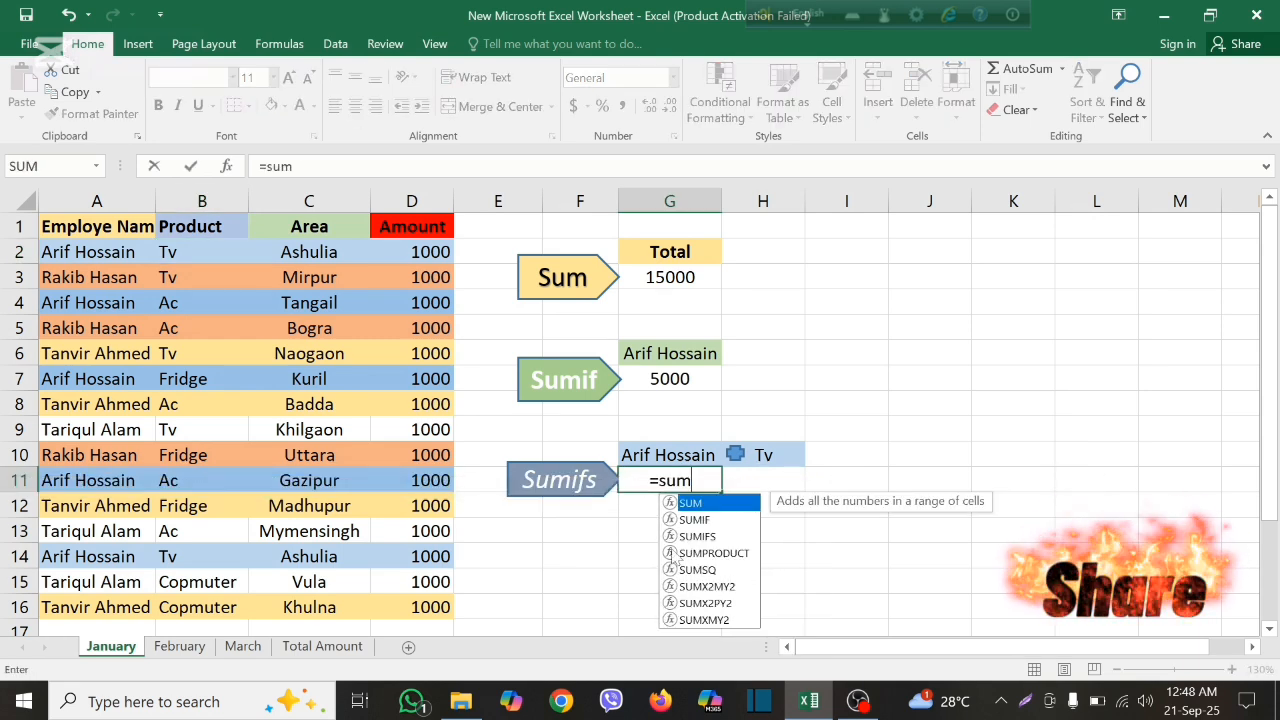
double_click(697, 537)
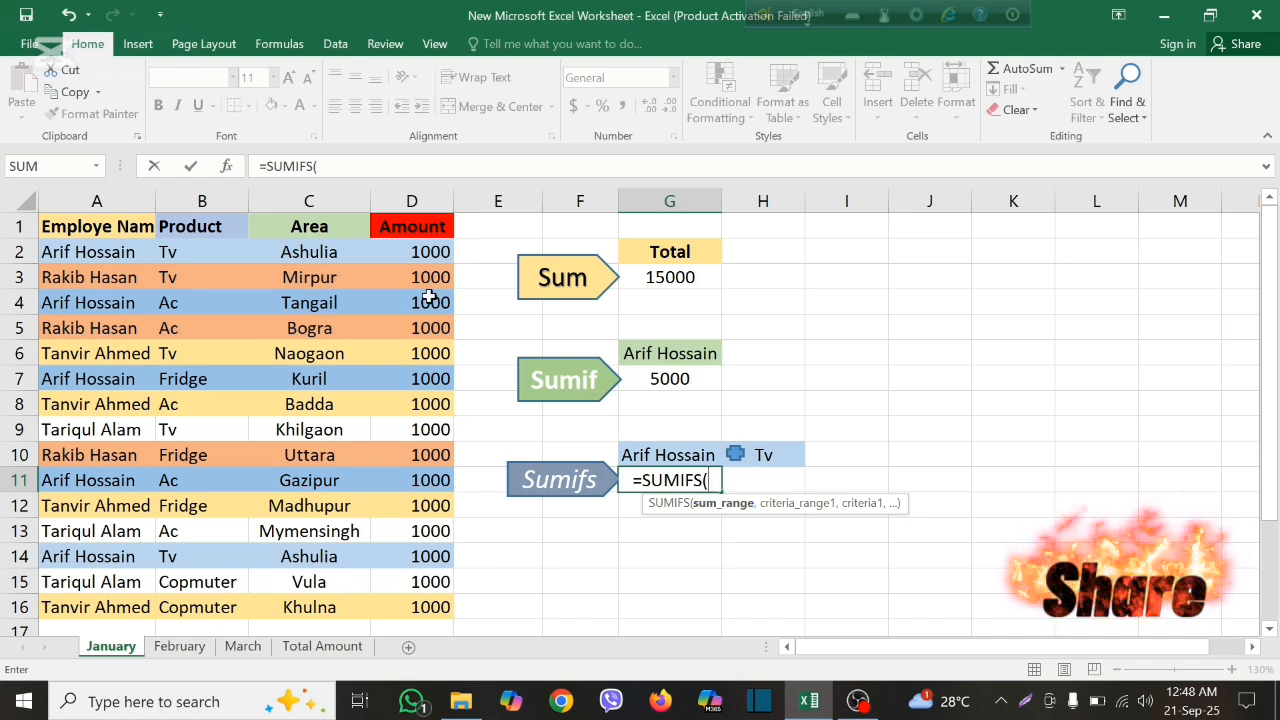
left_click_drag(420, 250, 408, 600)
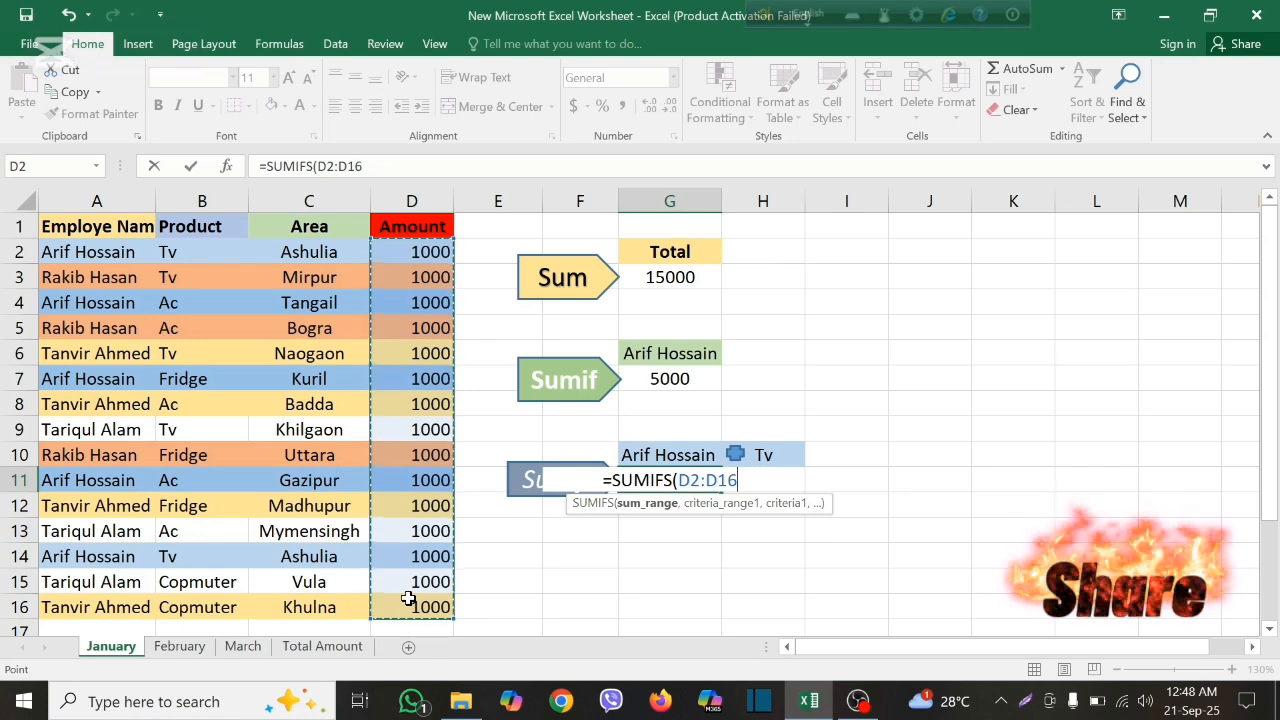
type(",")
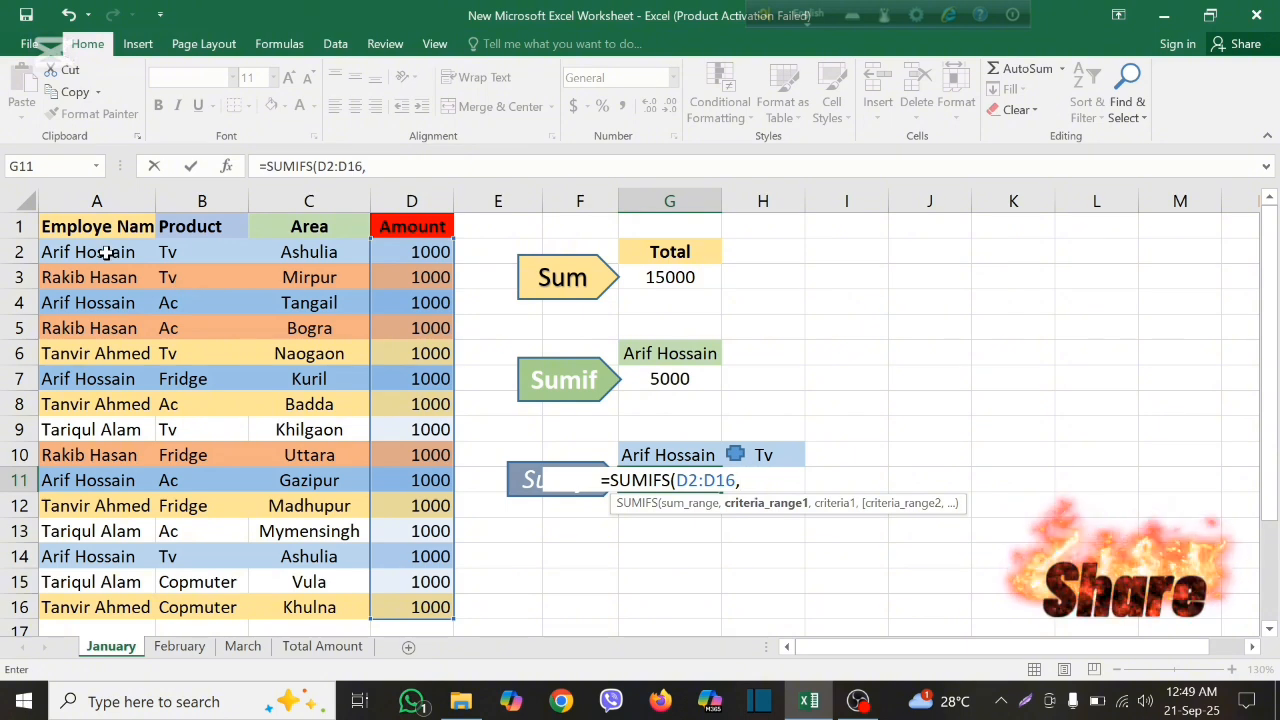
left_click_drag(106, 251, 104, 603)
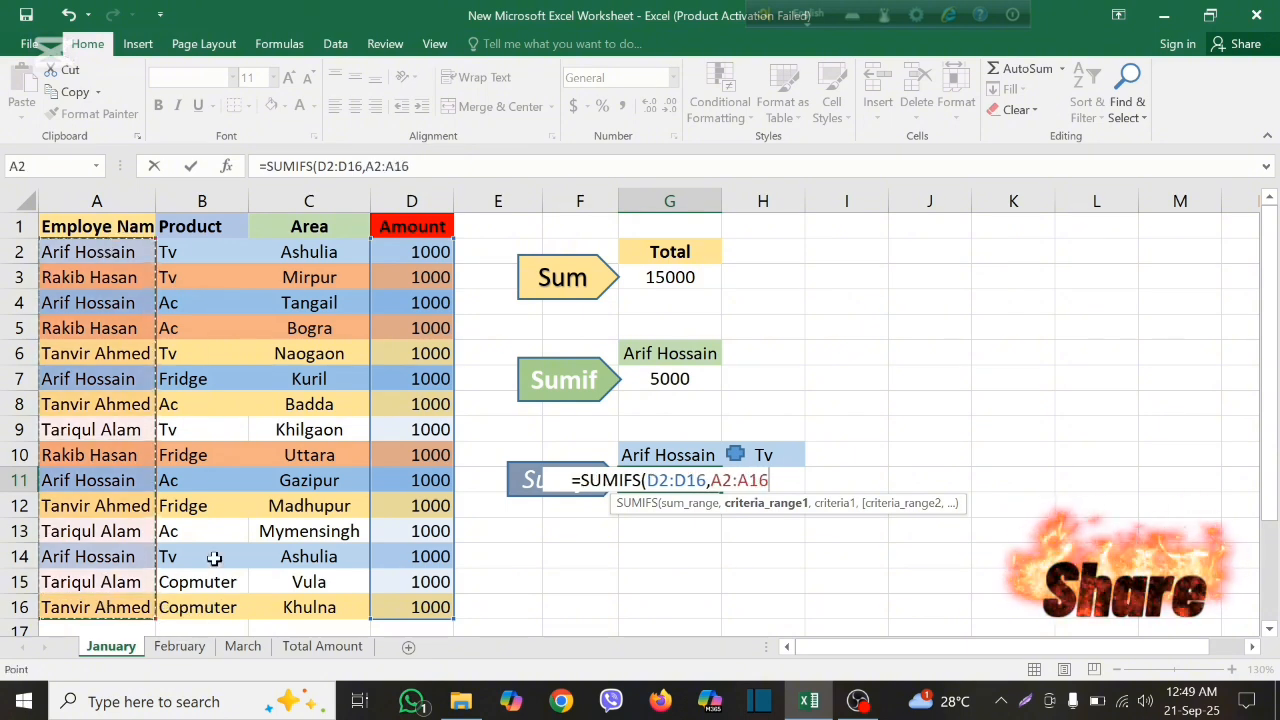
type(",")
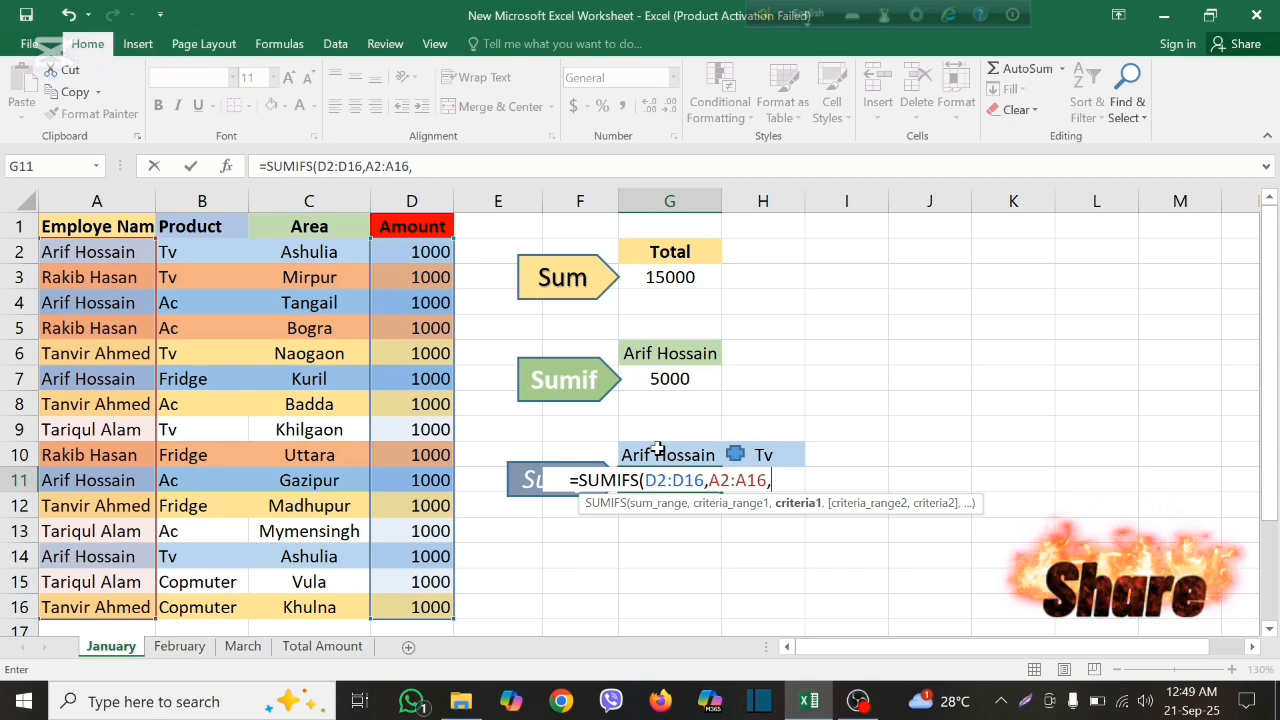
left_click(110, 251)
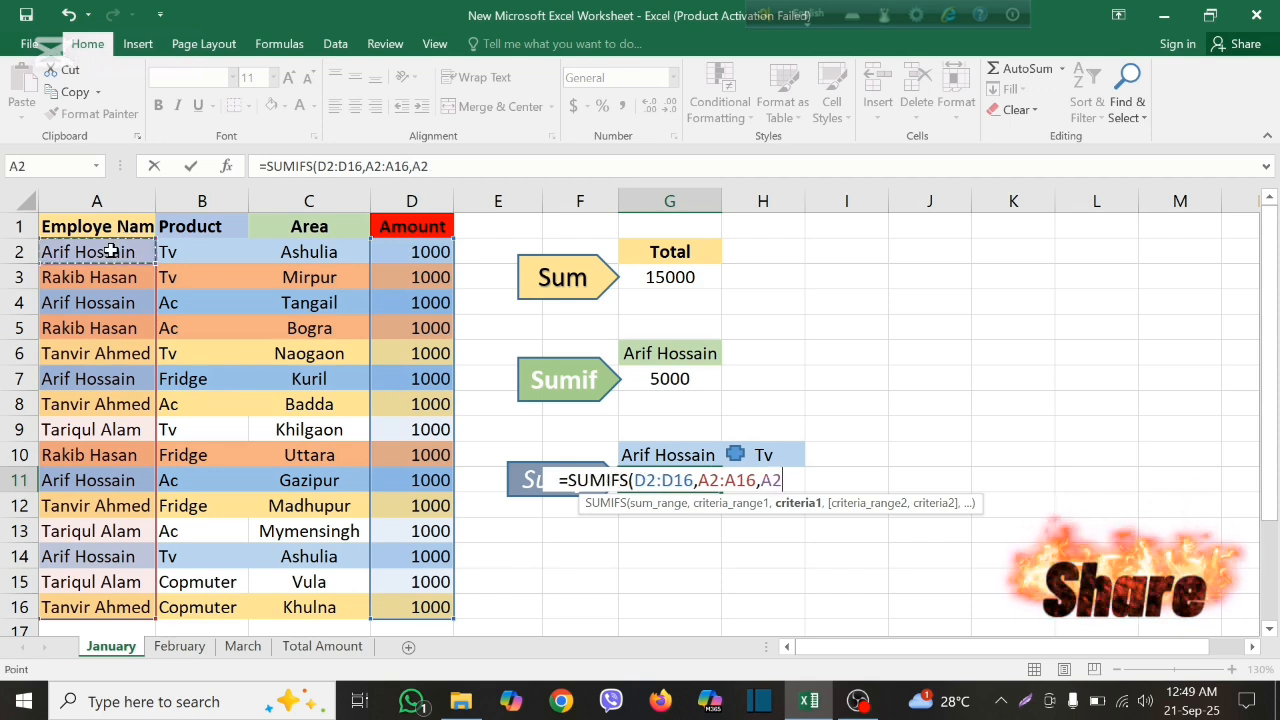
type(",")
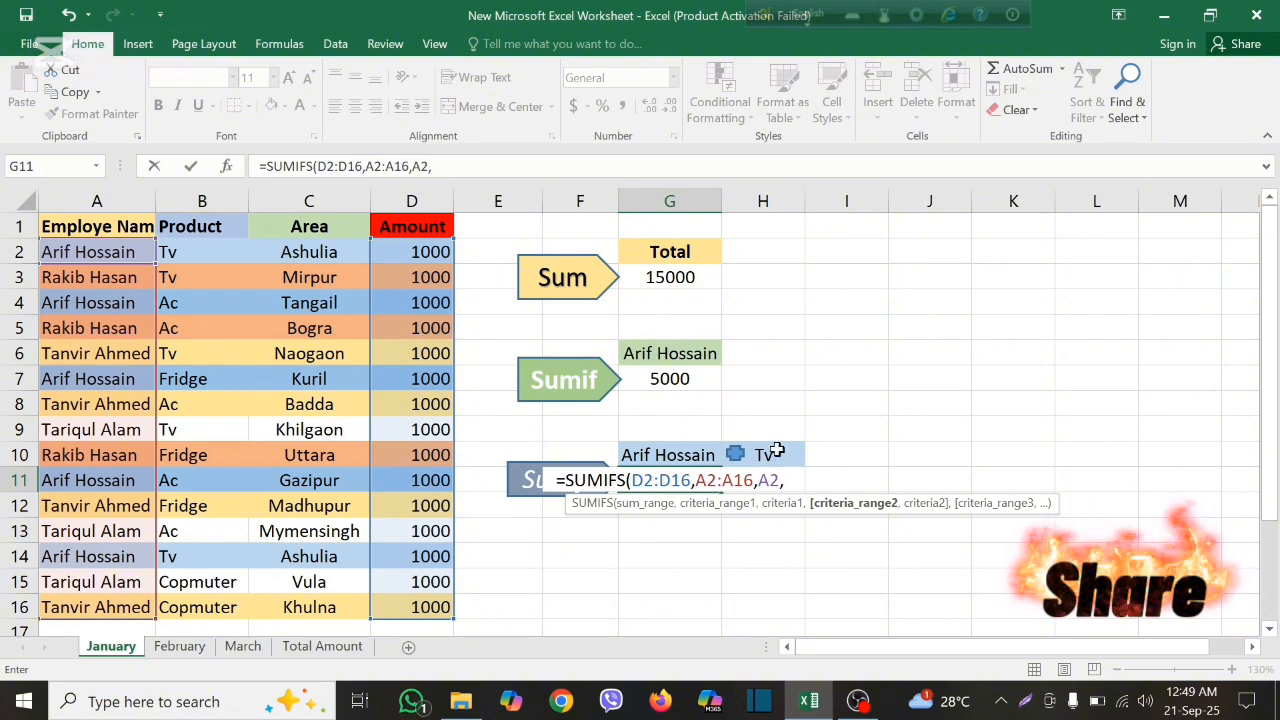
left_click_drag(175, 250, 205, 604)
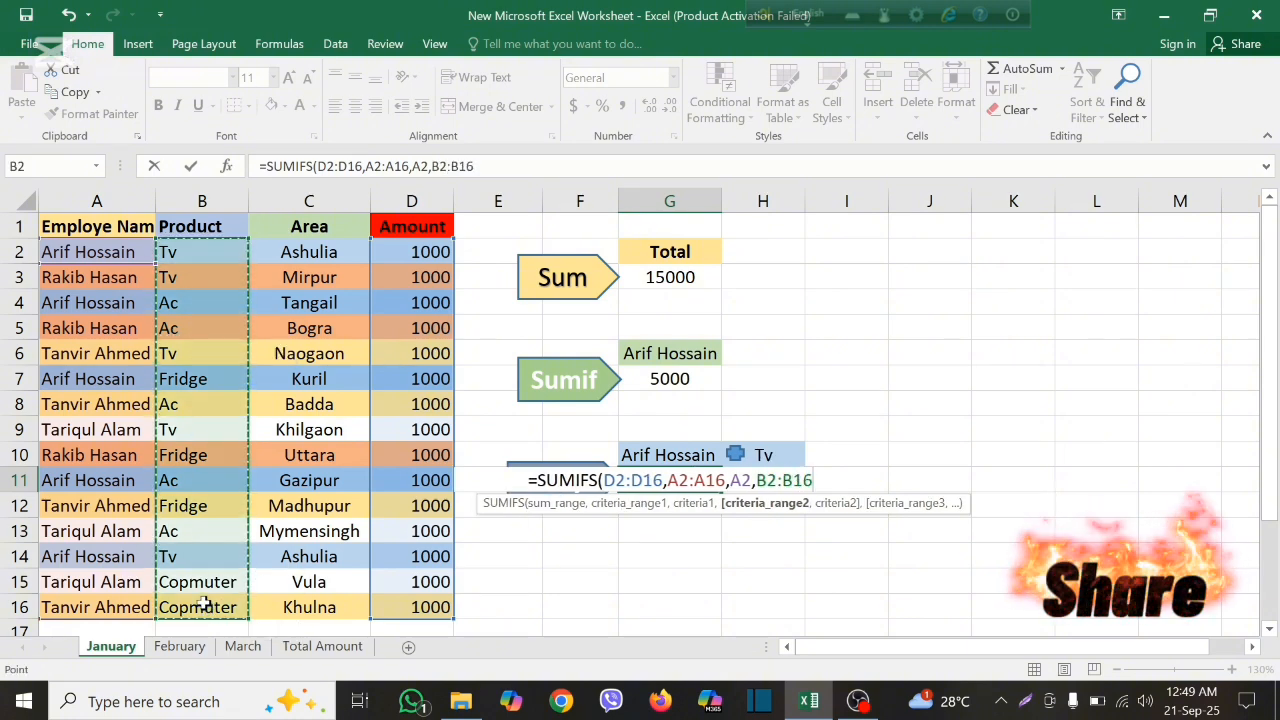
type(",")
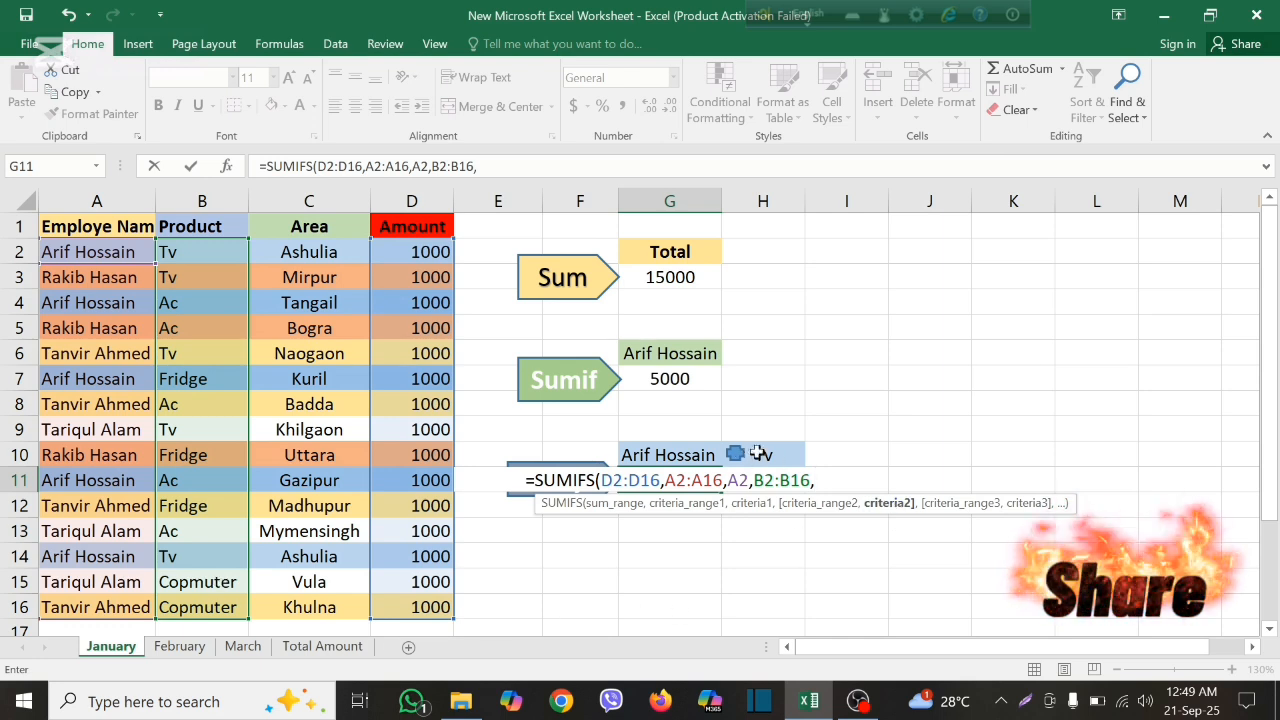
left_click(200, 250)
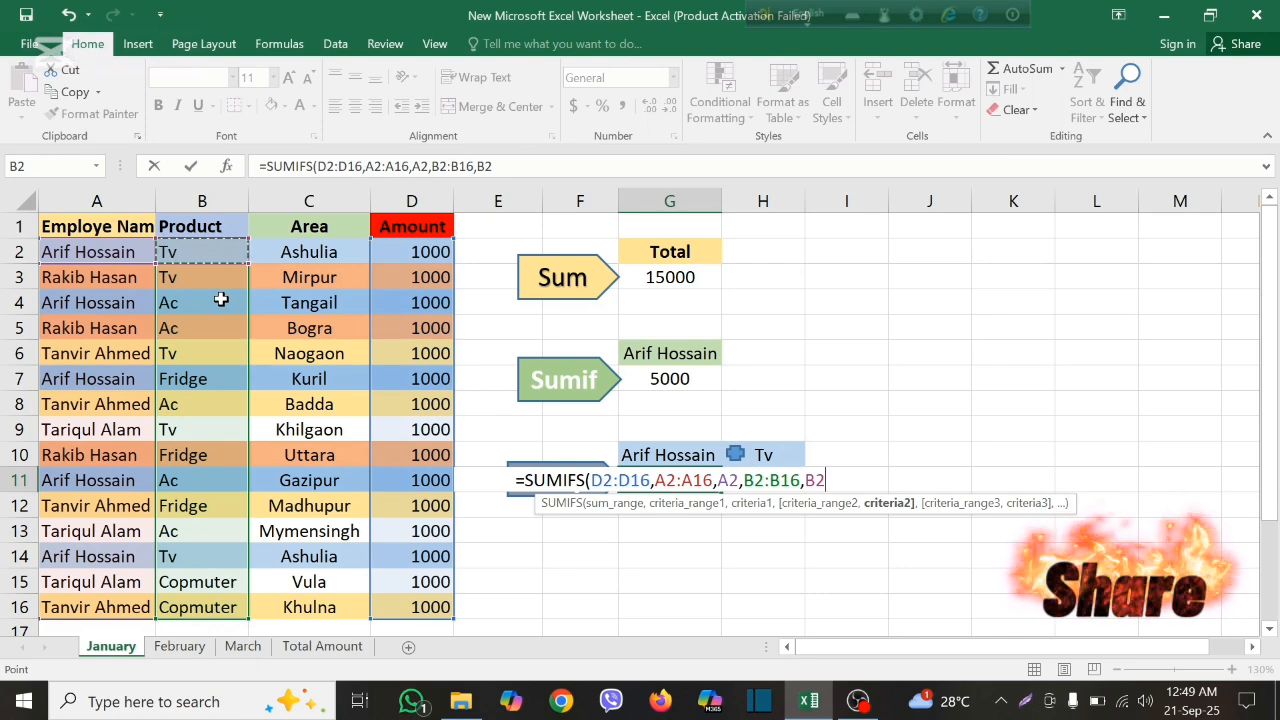
type(")")
key("Return")
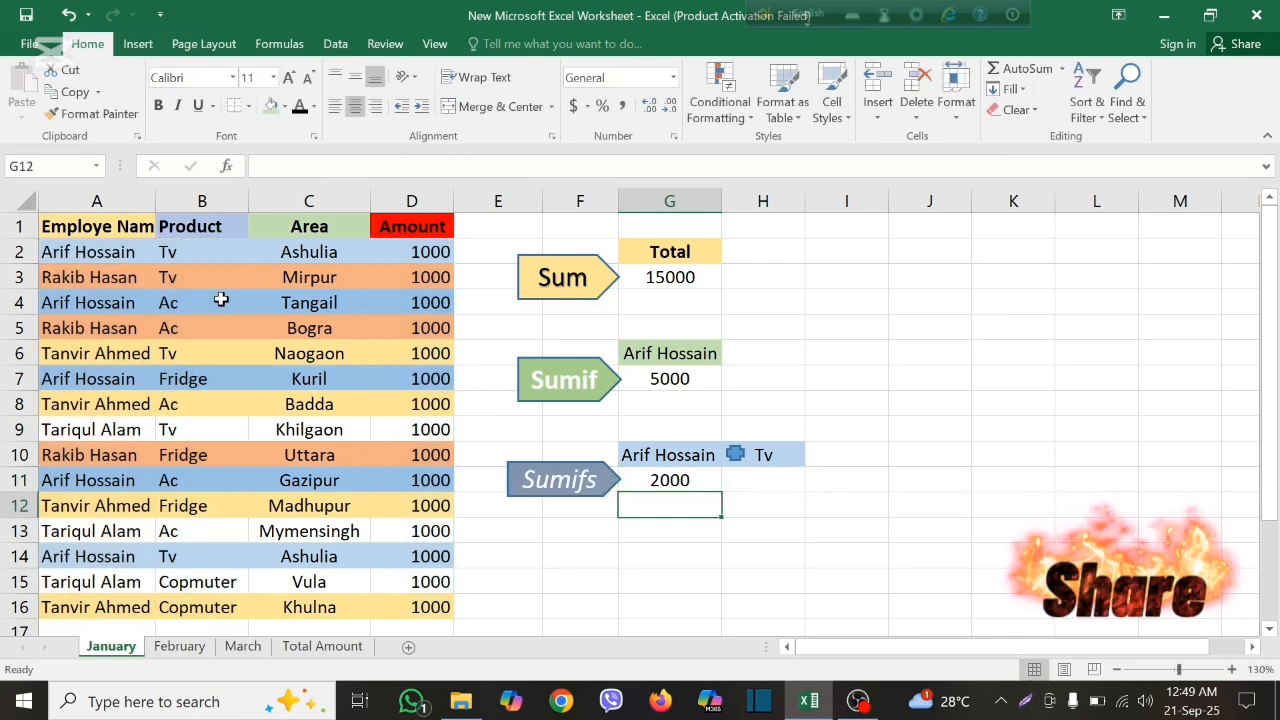
left_click(677, 482)
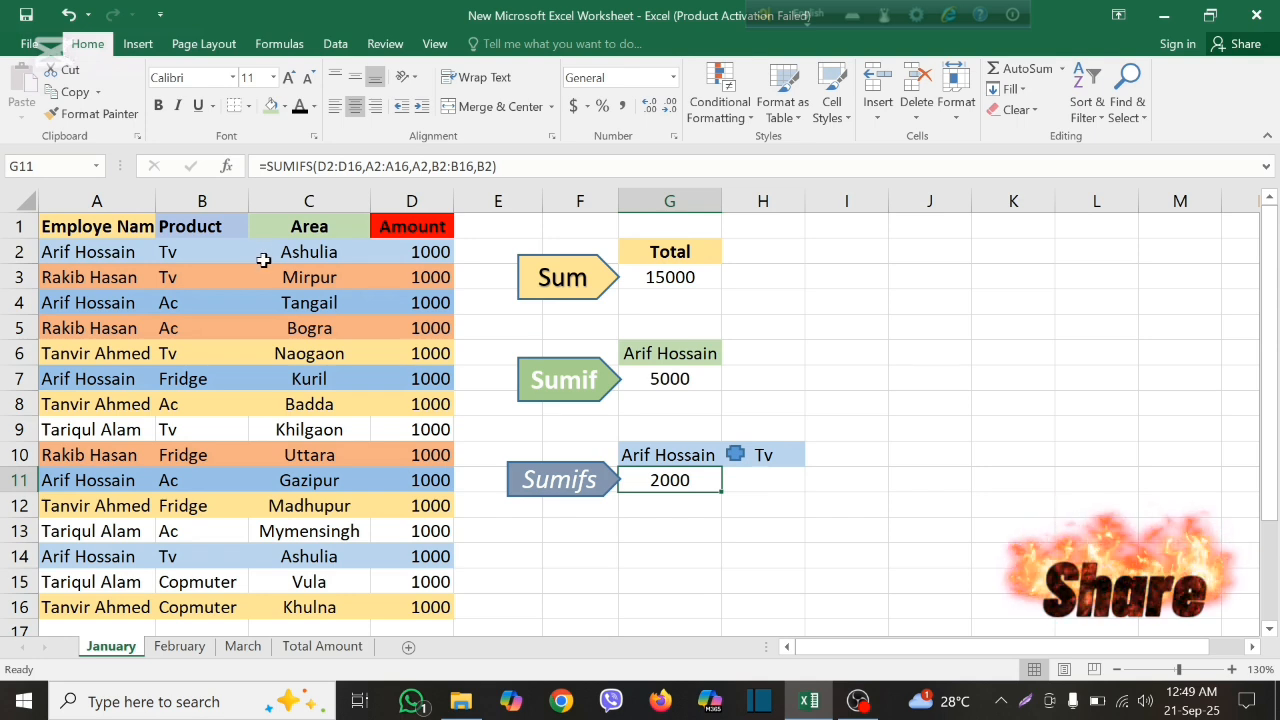
- Examine the employee's Tv rows 2 and 14, then compare them with the products in the same employee's other rows
left_click(104, 251)
left_click_drag(356, 251, 443, 249)
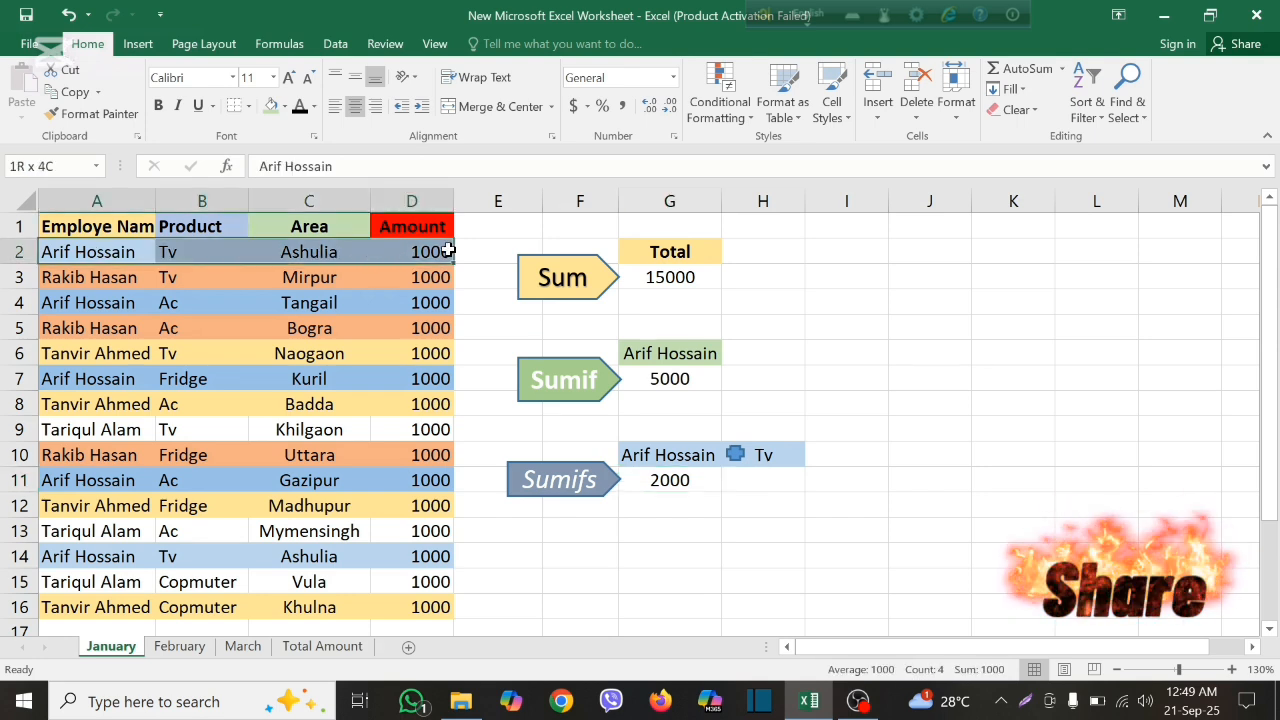
left_click_drag(137, 556, 413, 559)
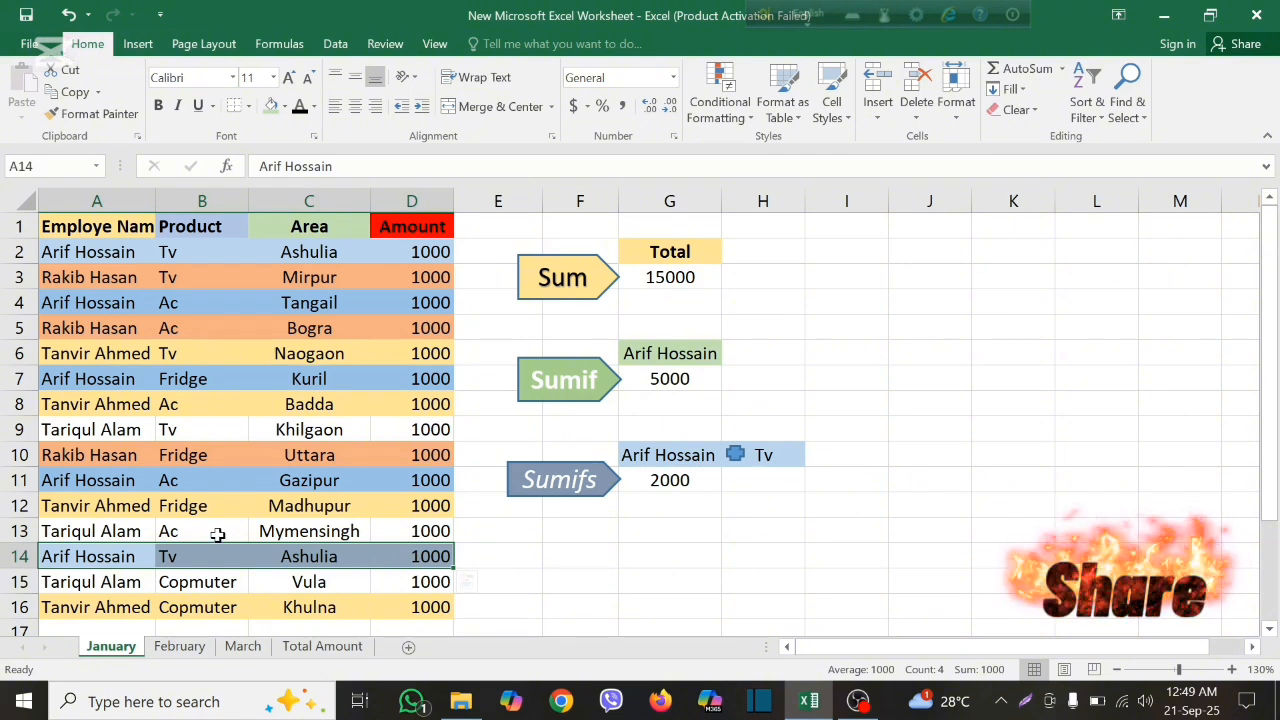
left_click(190, 551)
left_click(186, 477)
left_click(185, 384)
left_click(170, 300)
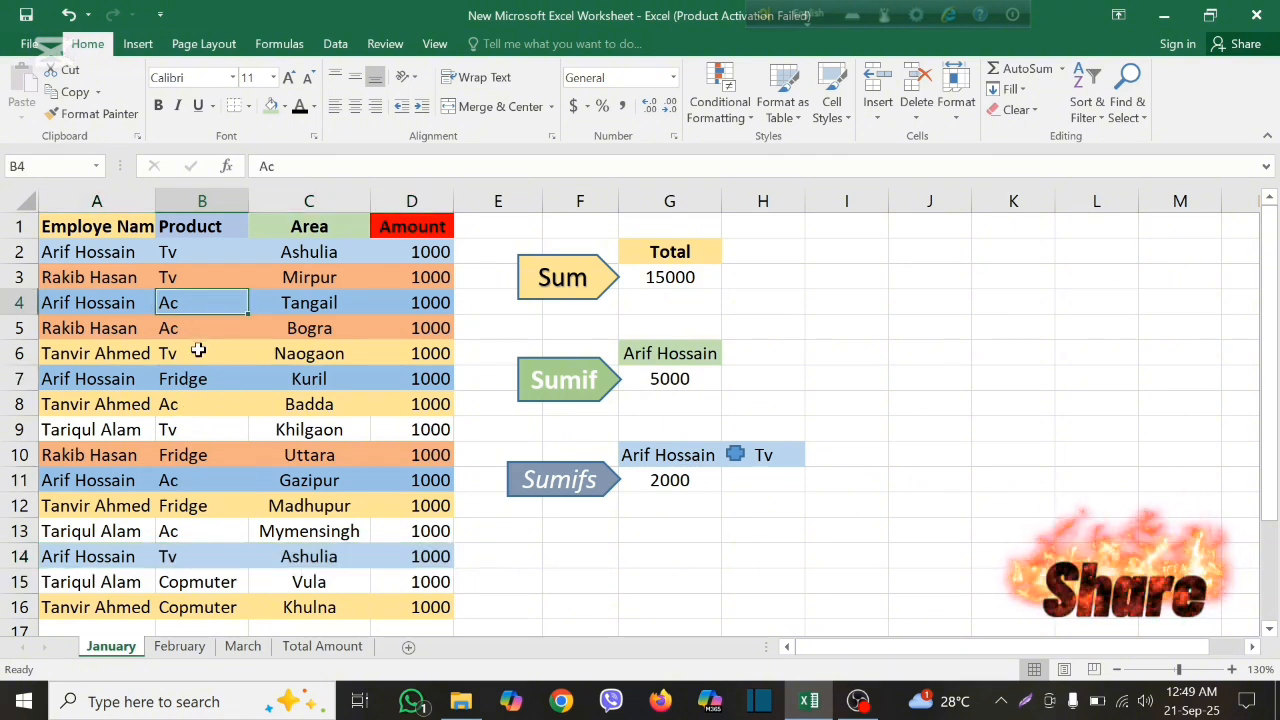
- In G11's SUMIFS formula, replace everything after D2:D16 with criteria range A2:A16 and the employee's full name as quoted text
left_click(680, 480)
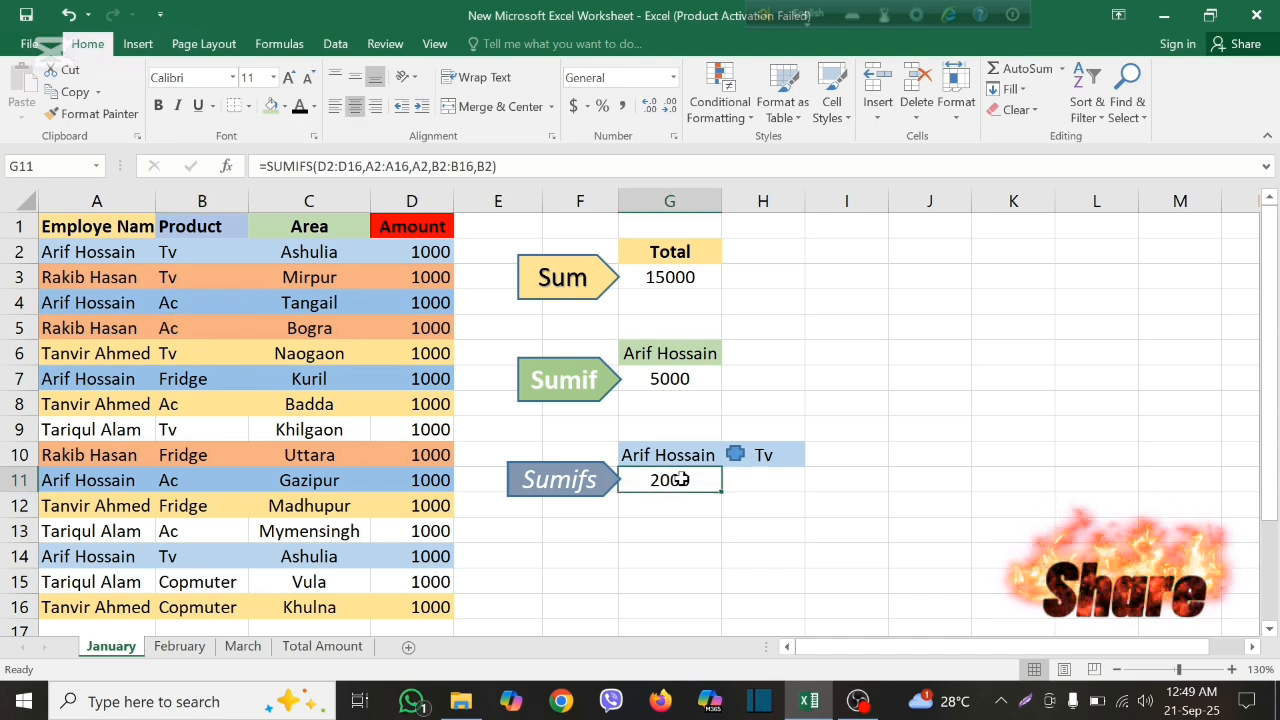
double_click(683, 480)
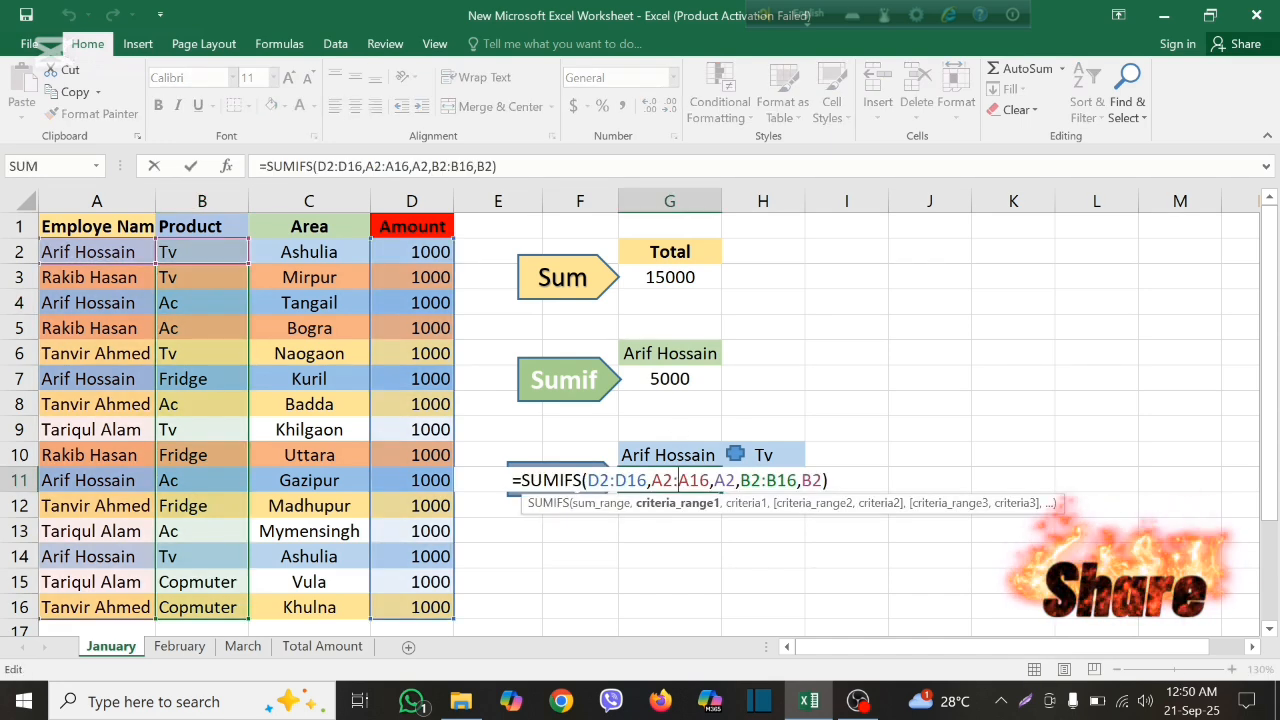
left_click_drag(829, 481, 652, 481)
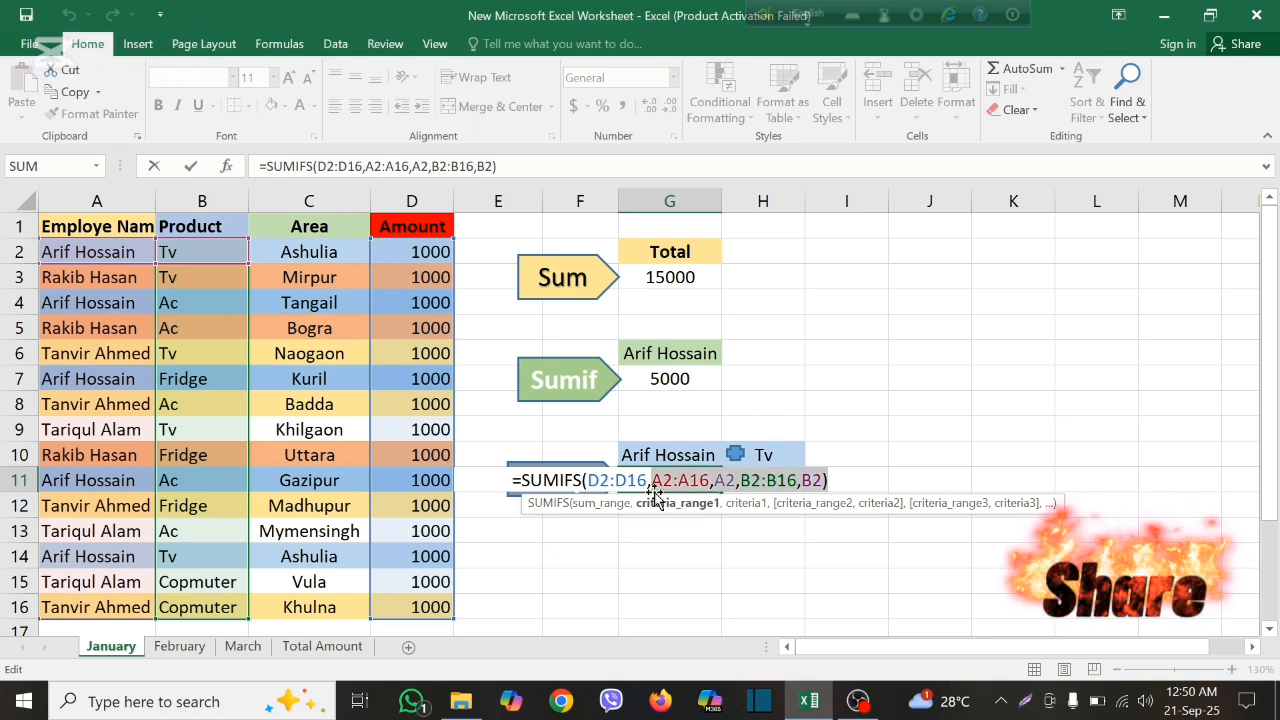
key("BackSpace")
left_click_drag(89, 252, 102, 605)
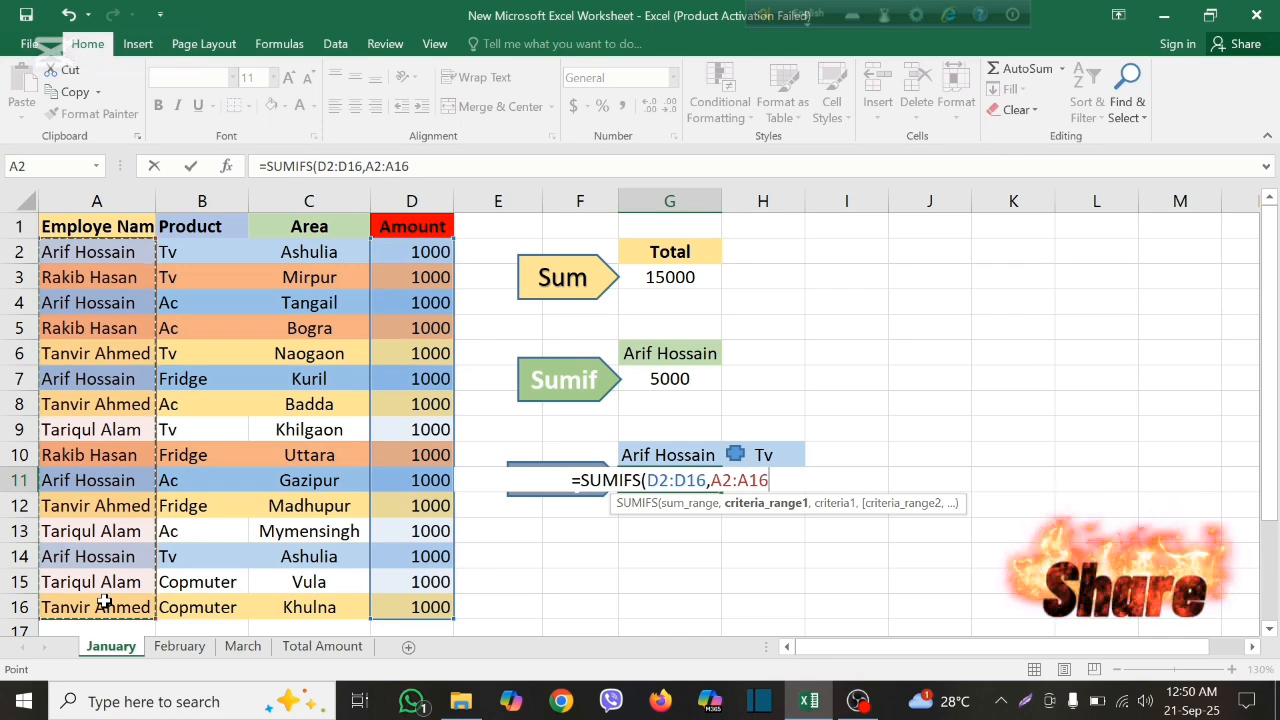
type(",")
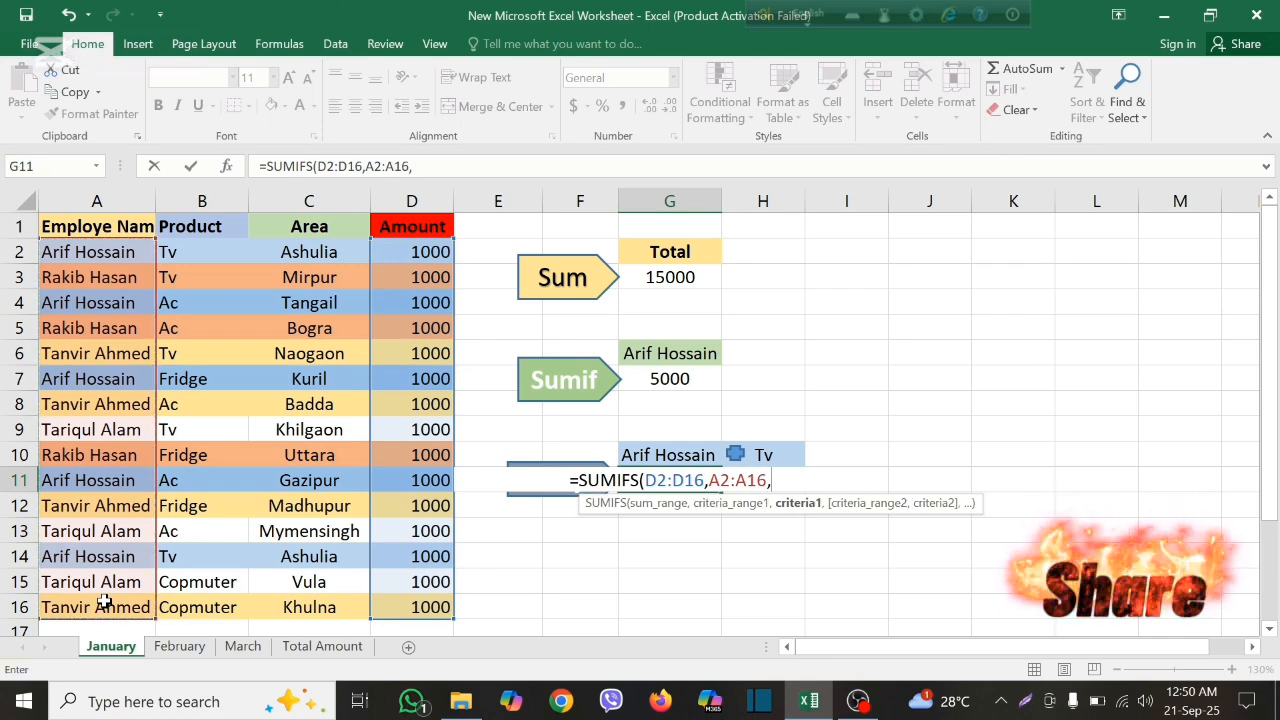
type("\"")
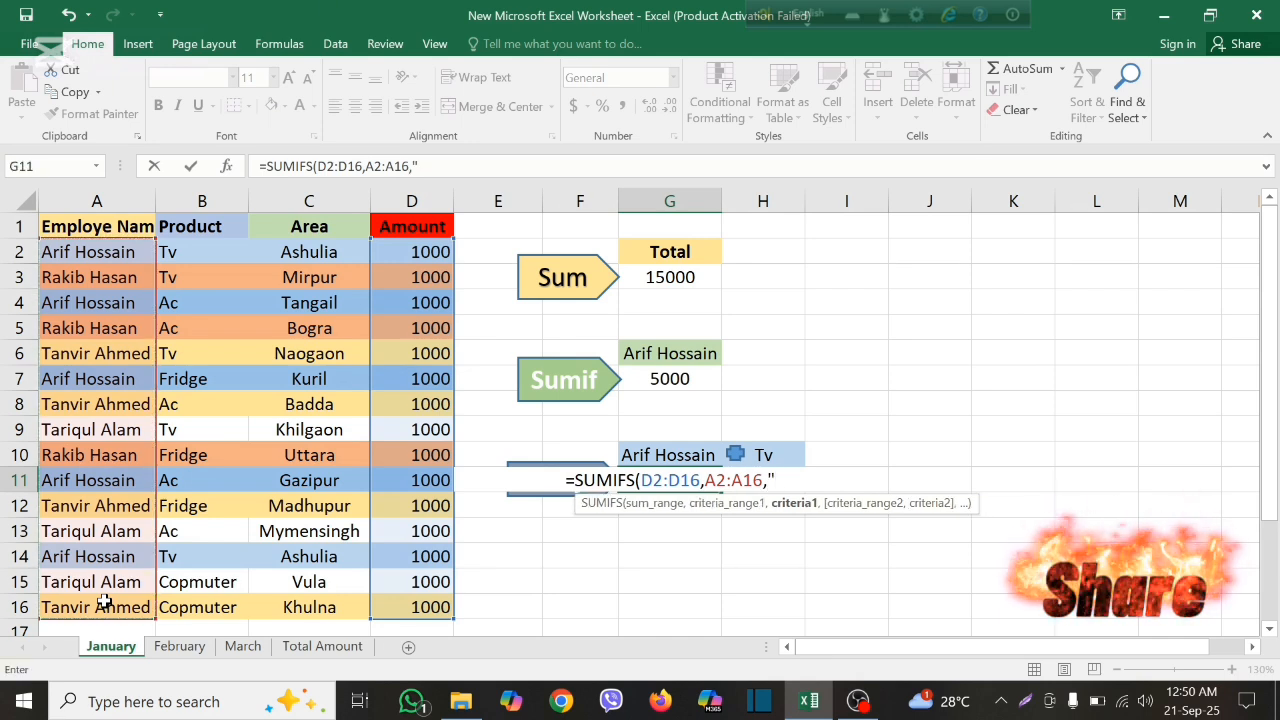
type("Arif")
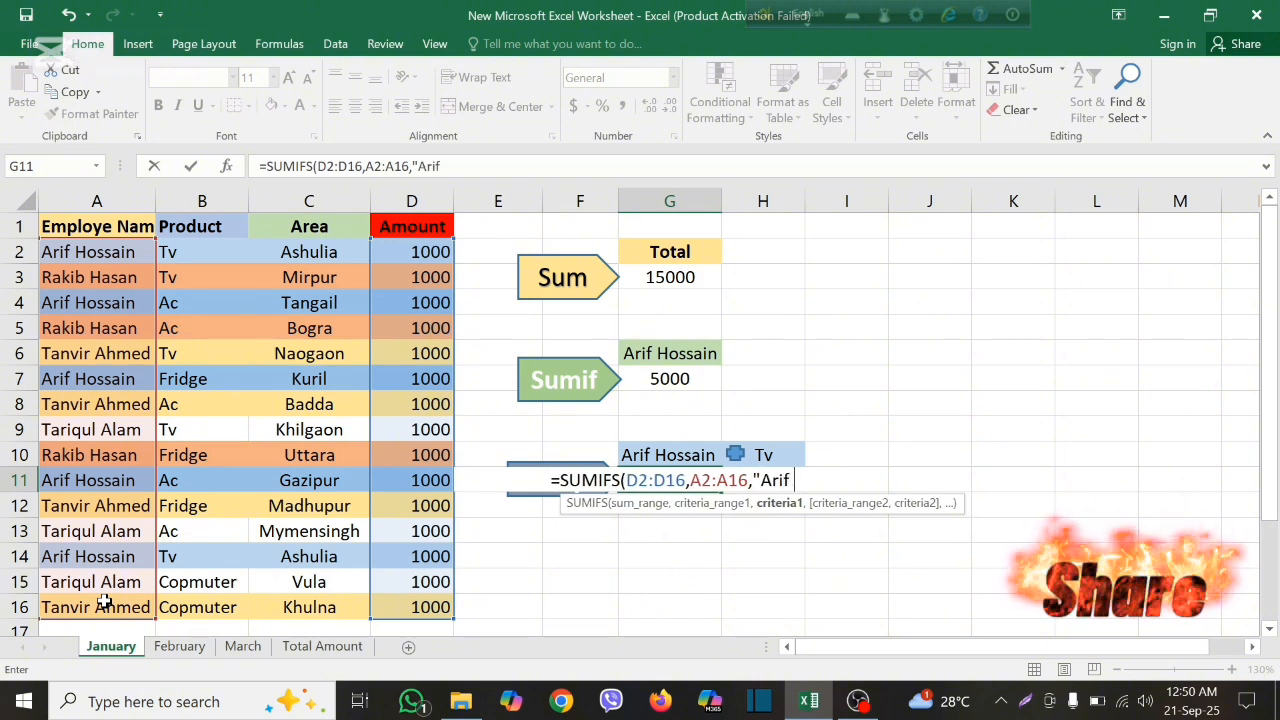
type(" H")
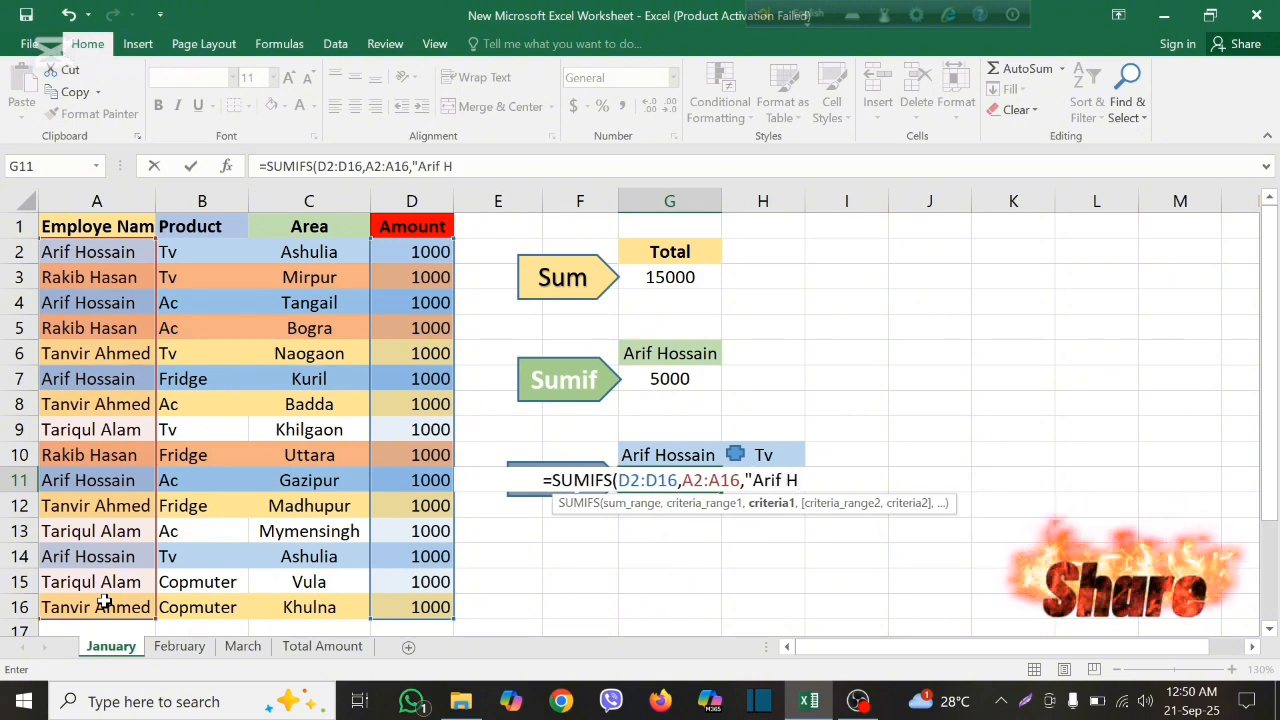
type("ossai")
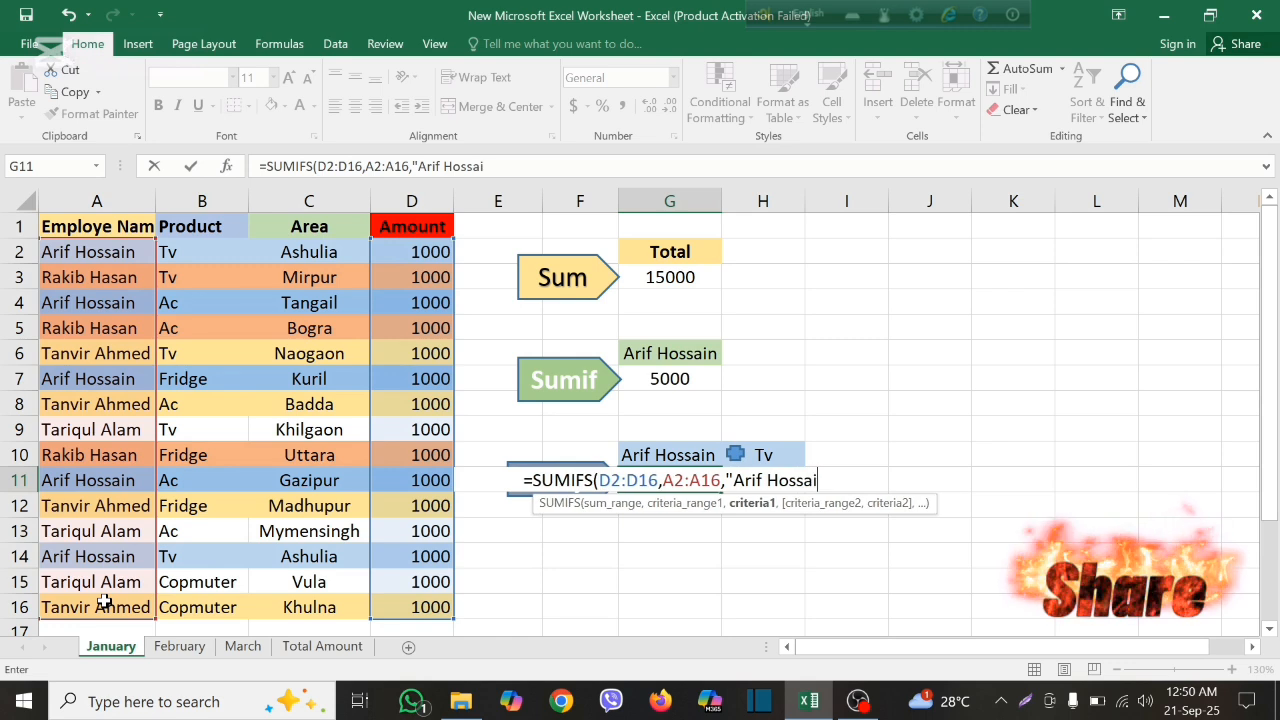
type("n\"")
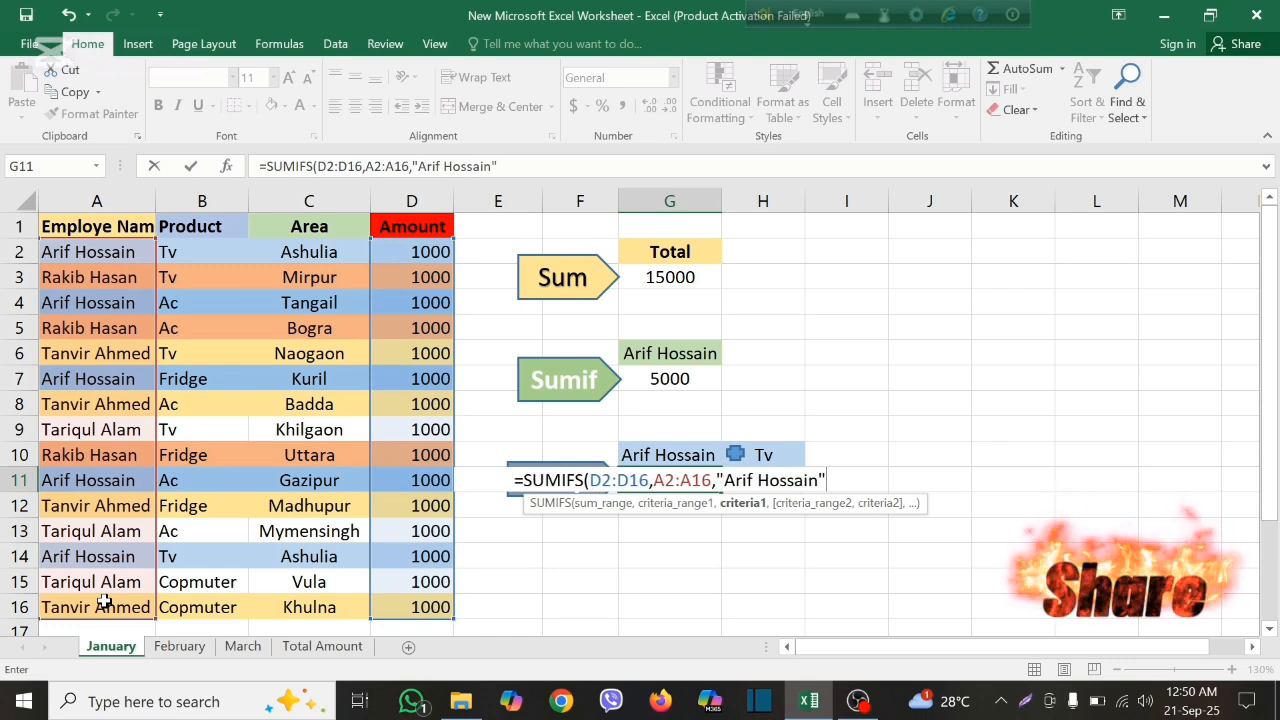
type(",")
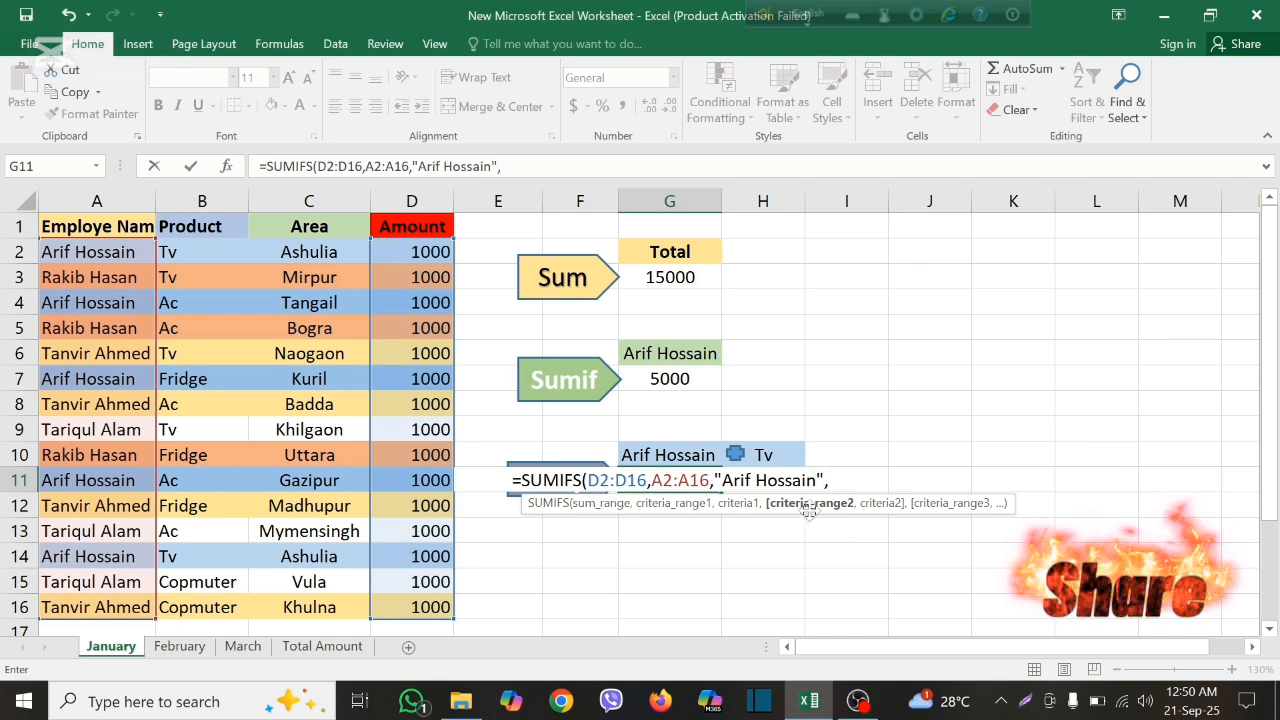
- Complete the SUMIFS formula in G11 with criteria range B2:B16 and the quoted criterion "Tv", and check the cell
left_click_drag(194, 250, 200, 603)
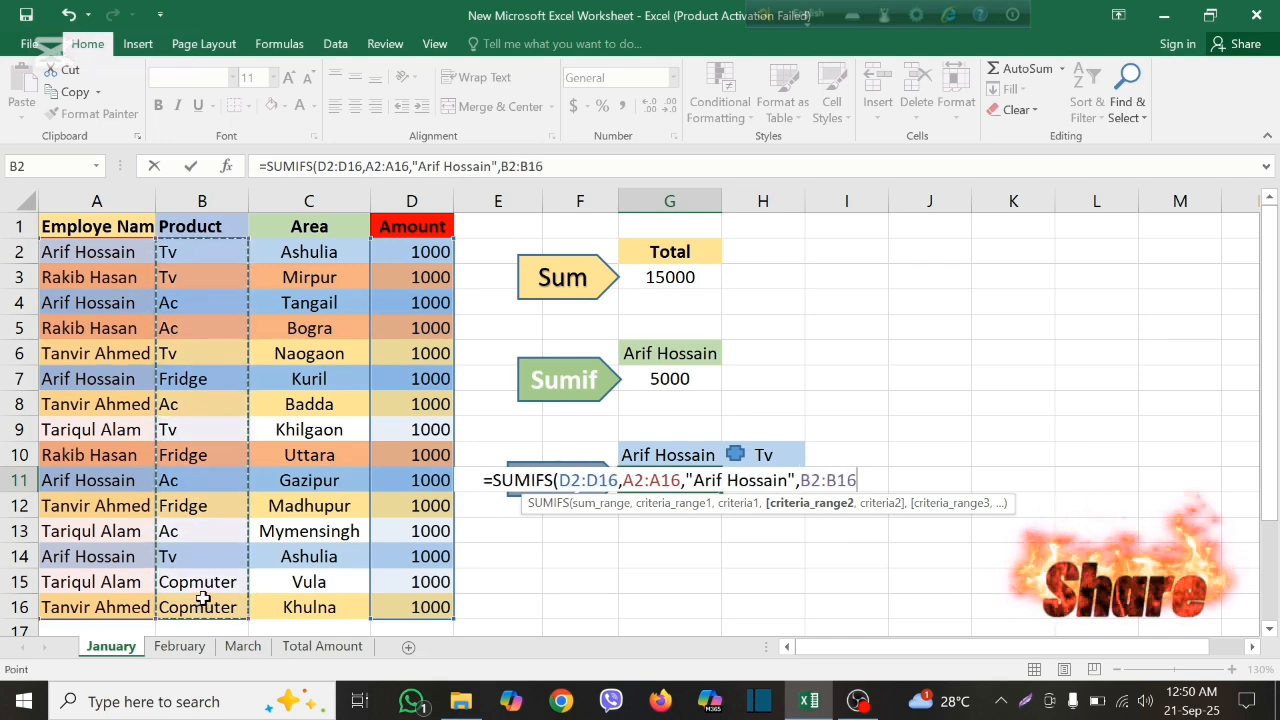
type(",")
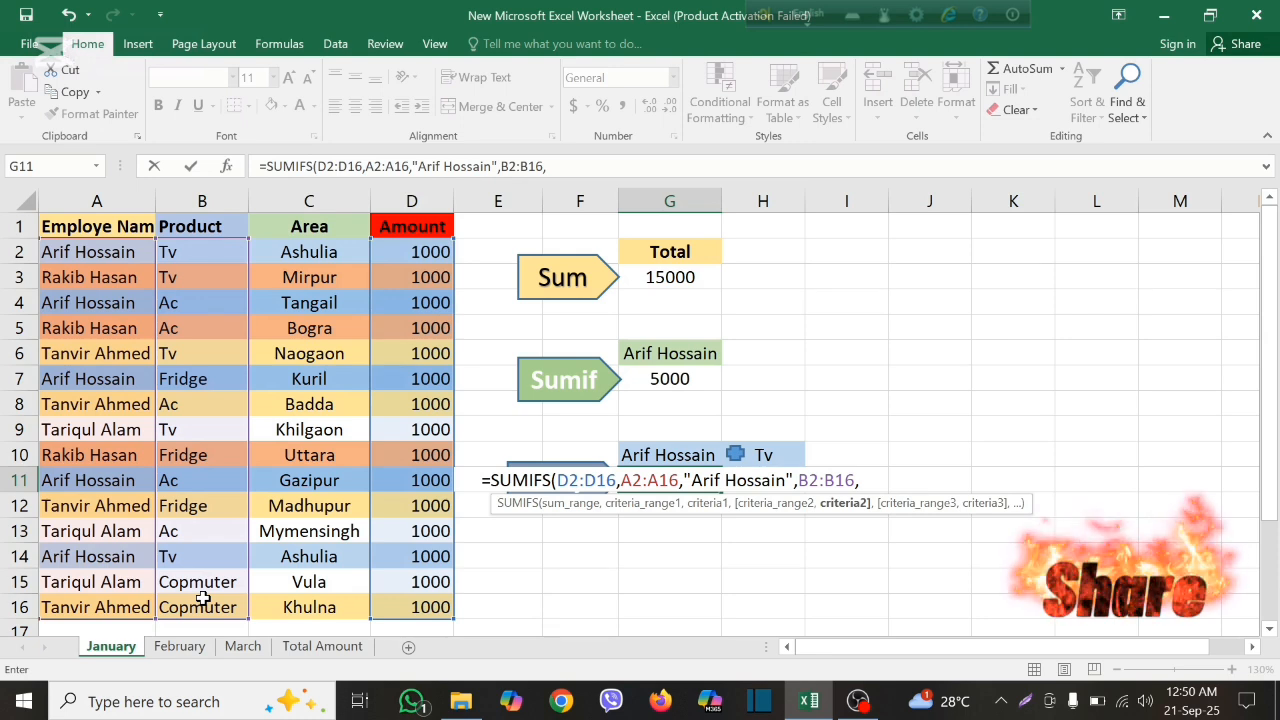
type("\"")
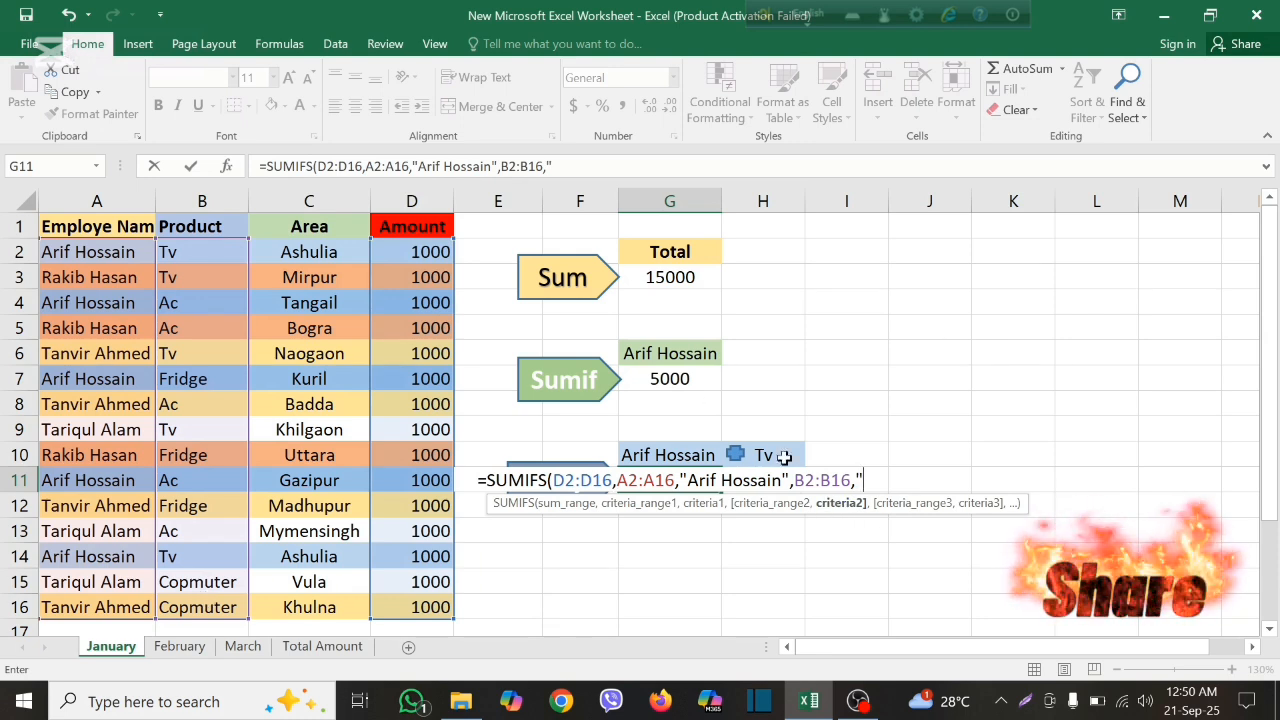
type("T")
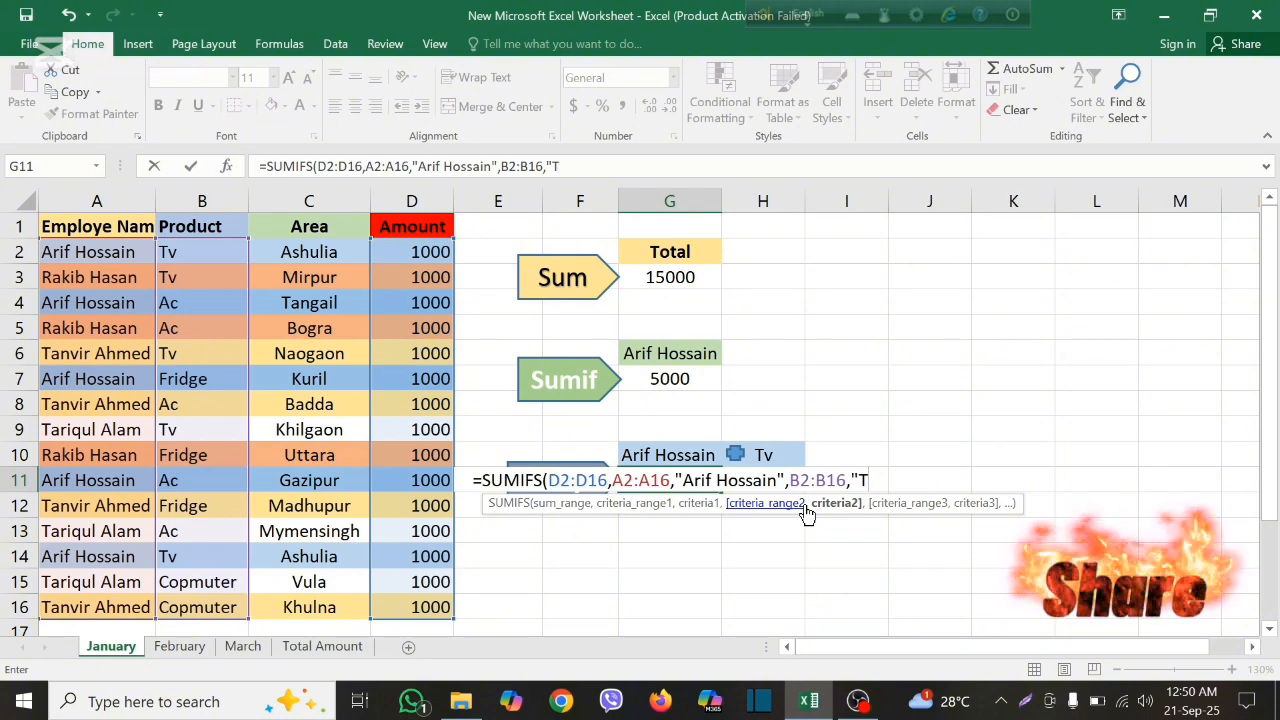
type("v\")")
key("Return")
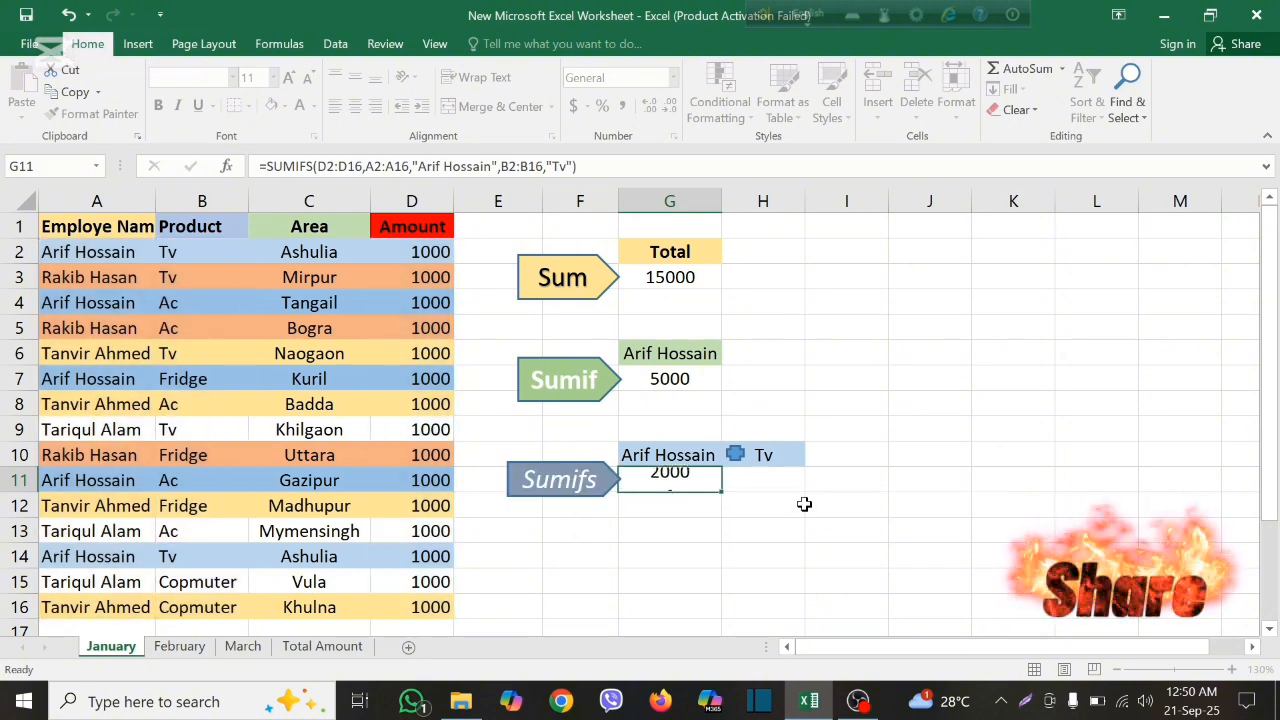
left_click(678, 479)
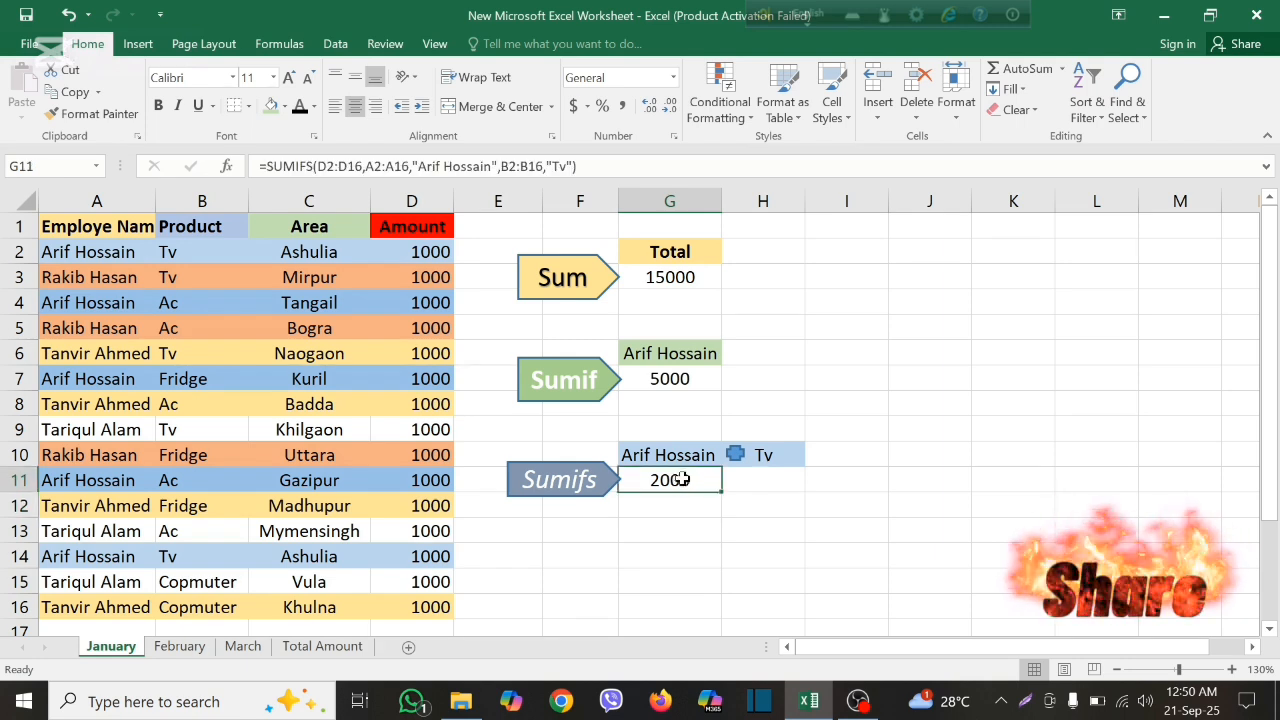